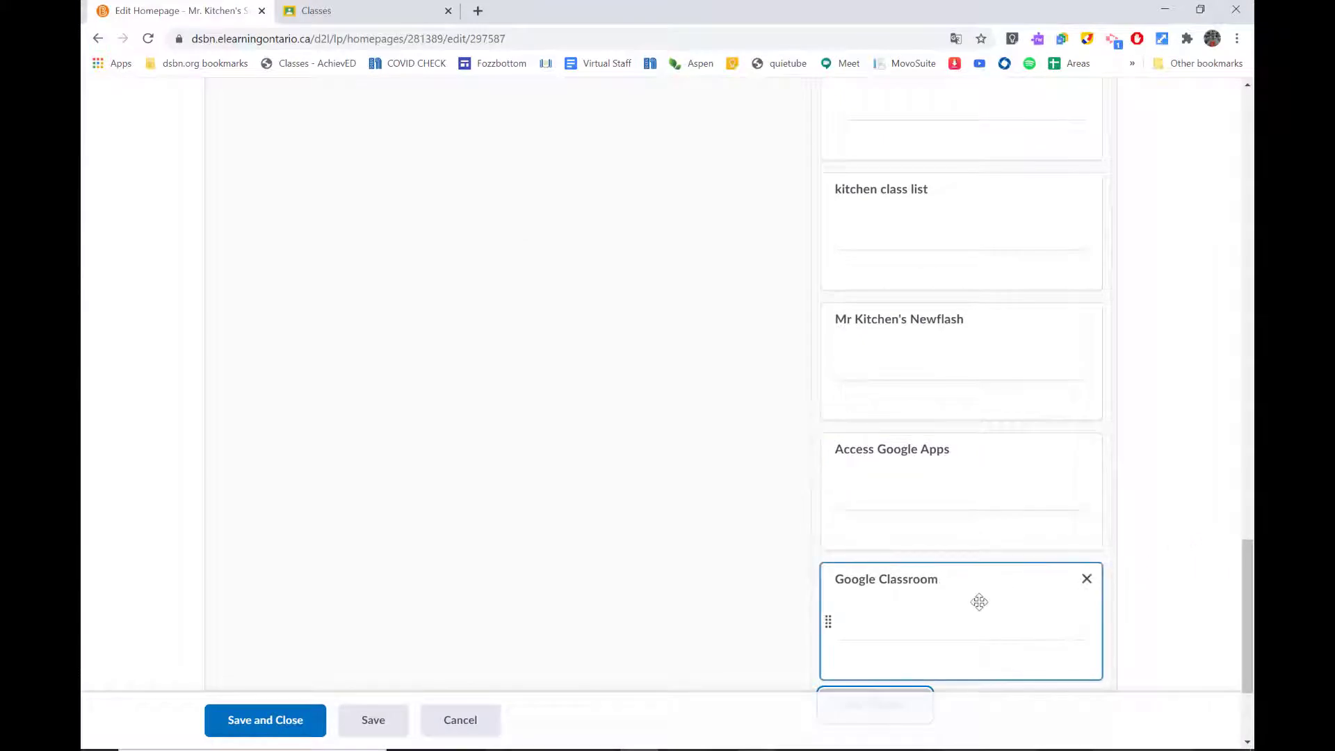
- Move the Google Classroom widget up to sit directly below the TEAM meeting widget, and save the homepage layout
left_click_drag(978, 602, 981, 396)
left_click(296, 720)
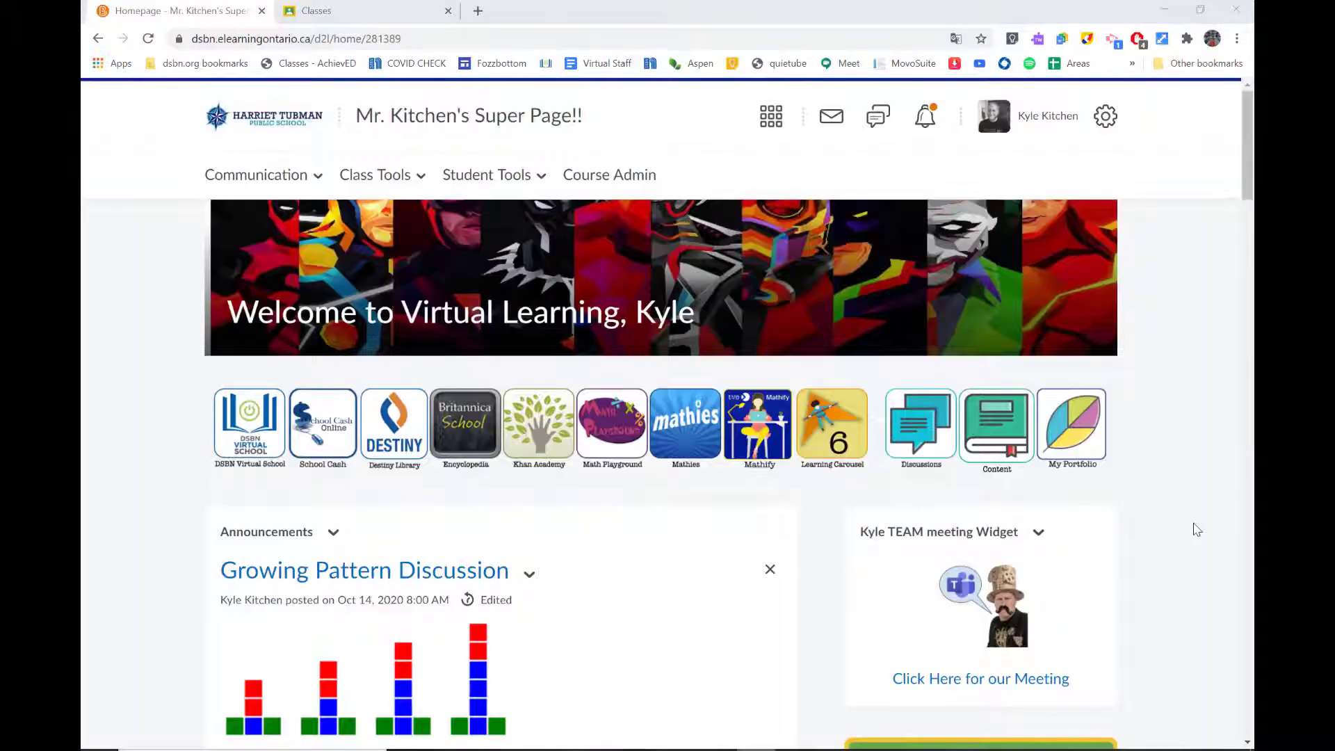
scroll(1196, 530, "down", 3)
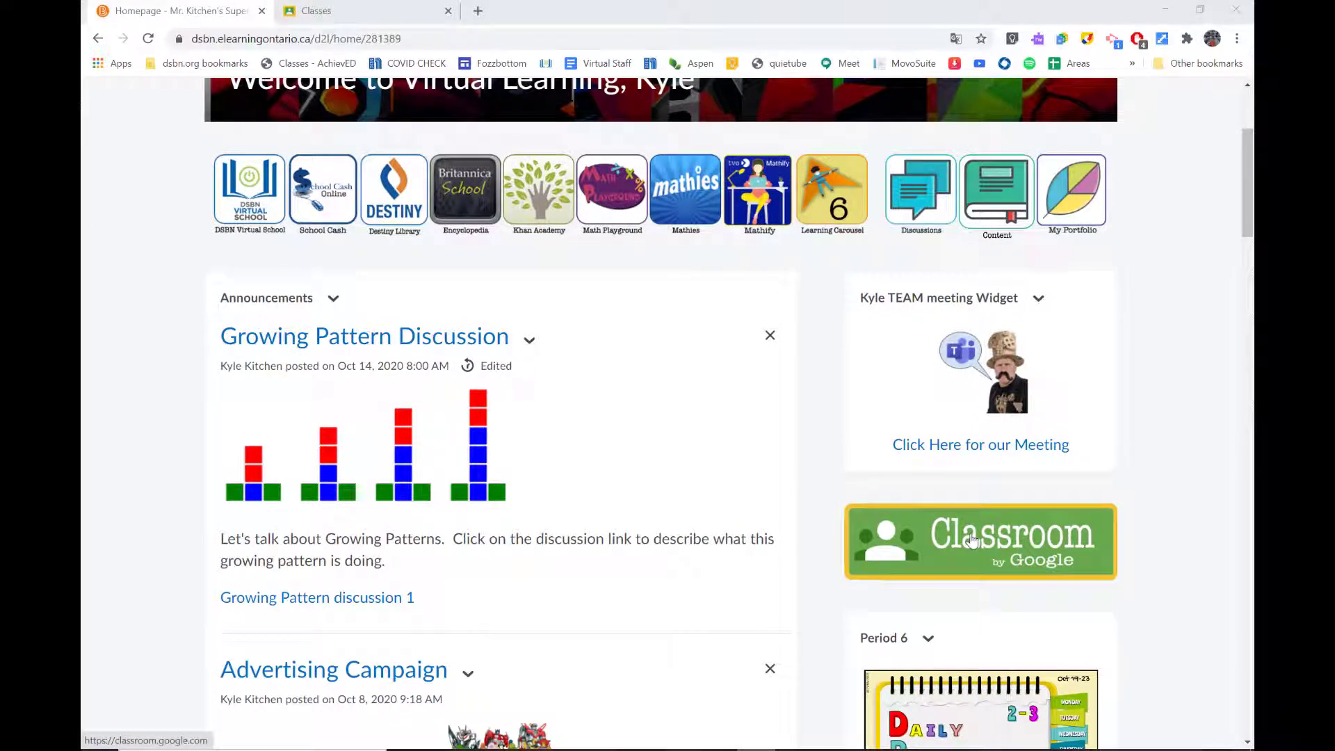
scroll(530, 295, "up", 3)
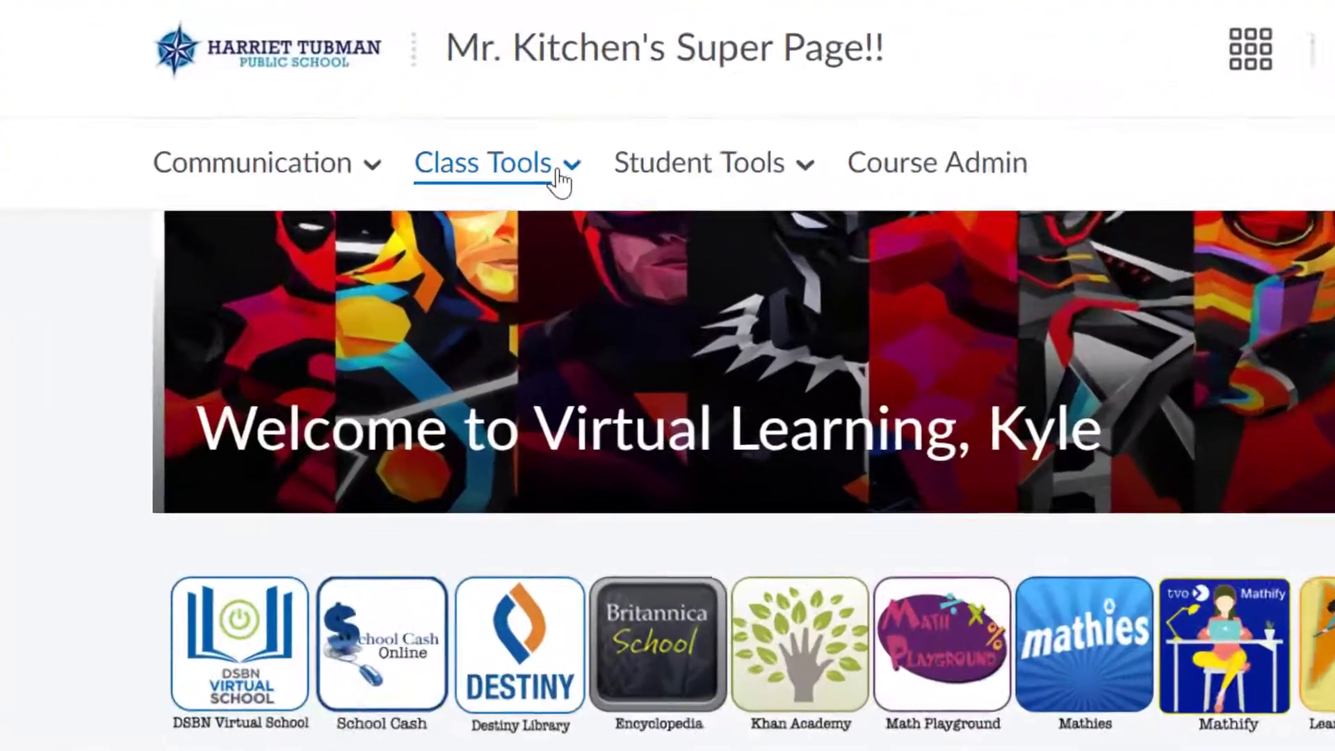
- Create a new class assignment named Twitter Monsters
left_click(413, 178)
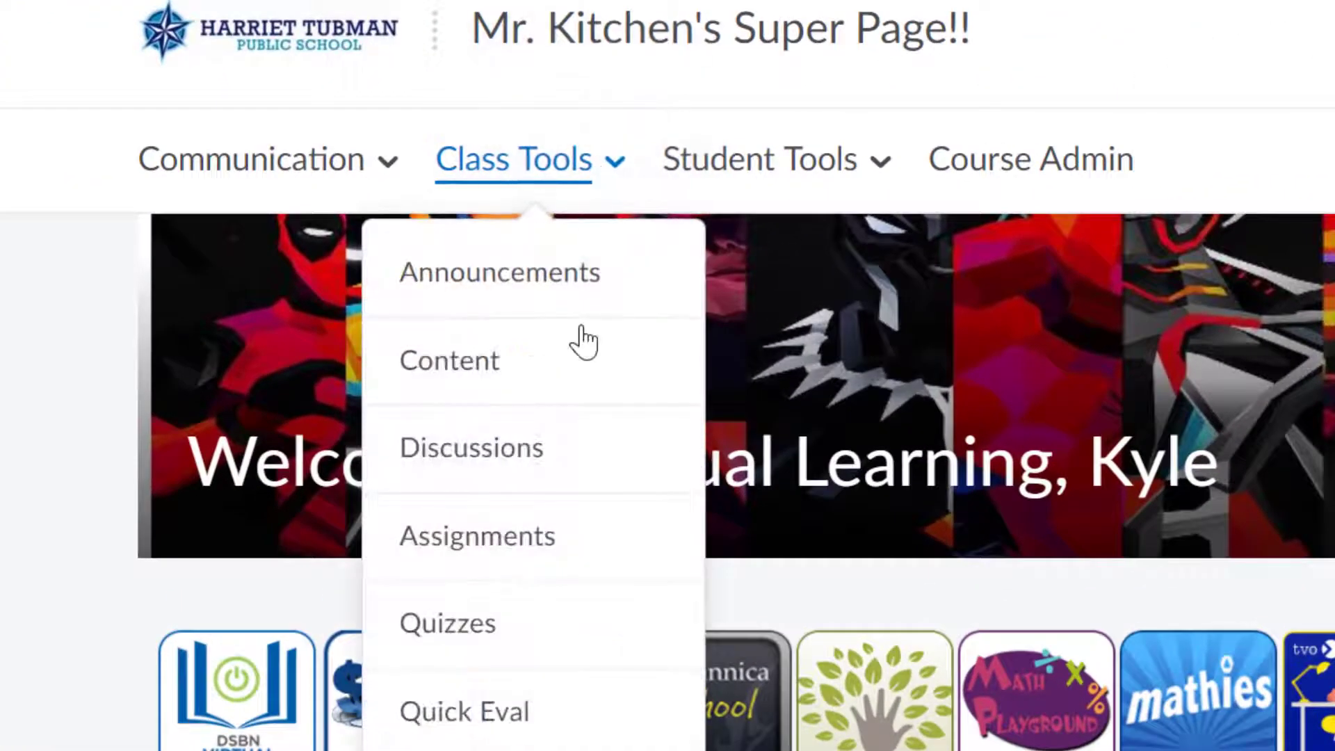
left_click(494, 539)
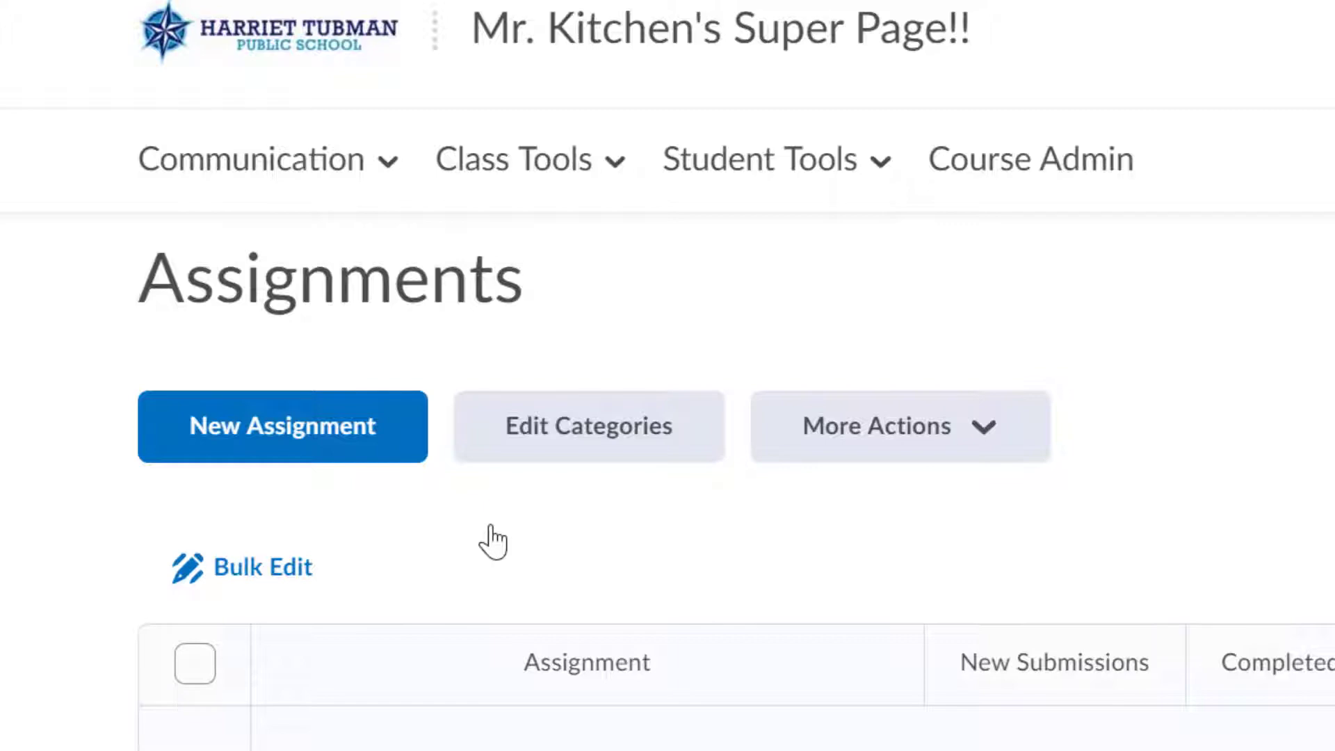
left_click(325, 459)
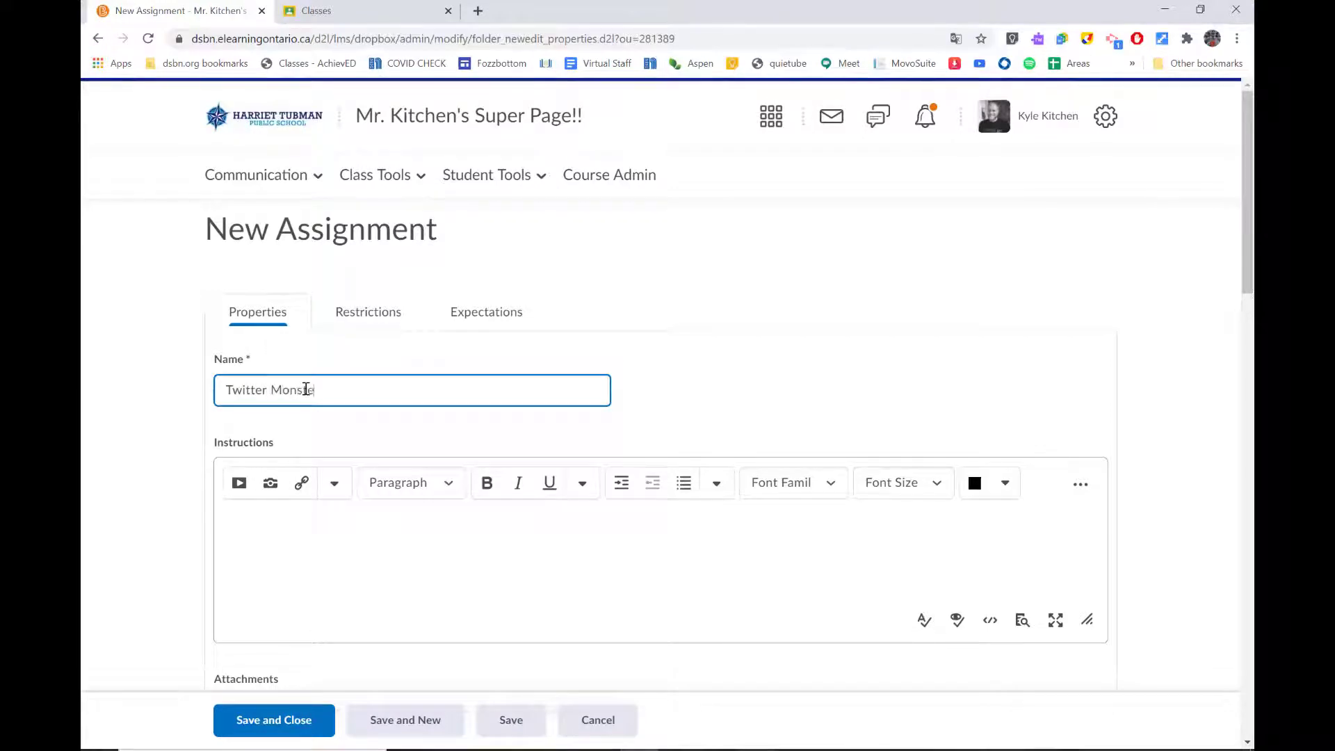
- Paste the prepared instructions about creating a fake Twitter account for the Monsters, including the Spirit Halloween image, into the assignment
left_click(298, 522)
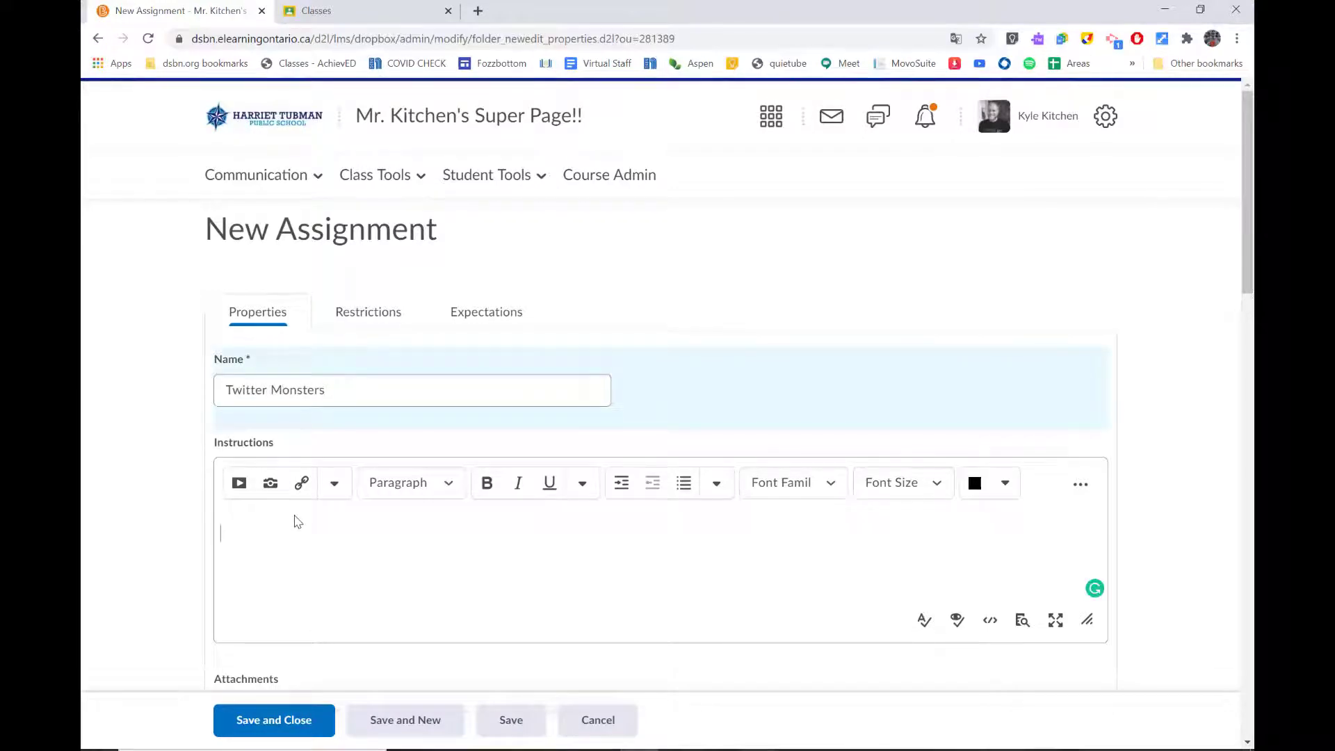
key("ctrl+v")
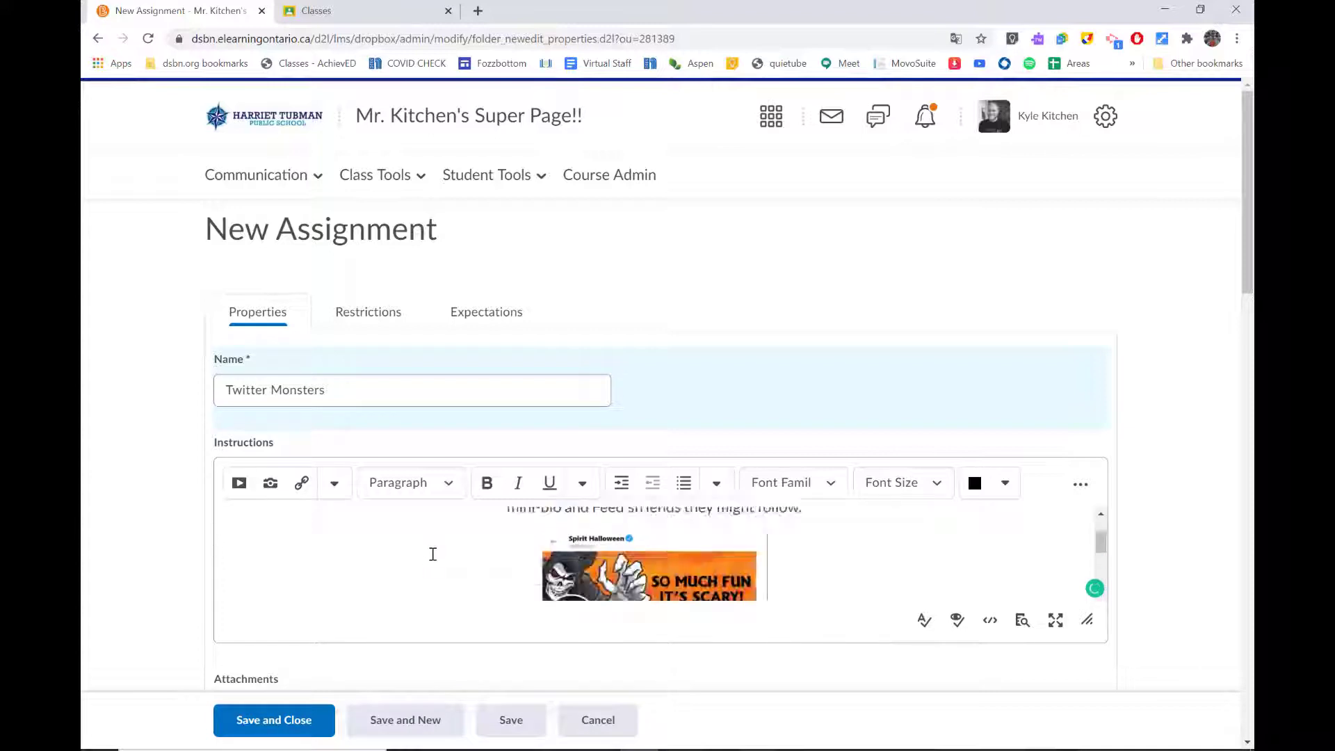
scroll(432, 554, "up", 1)
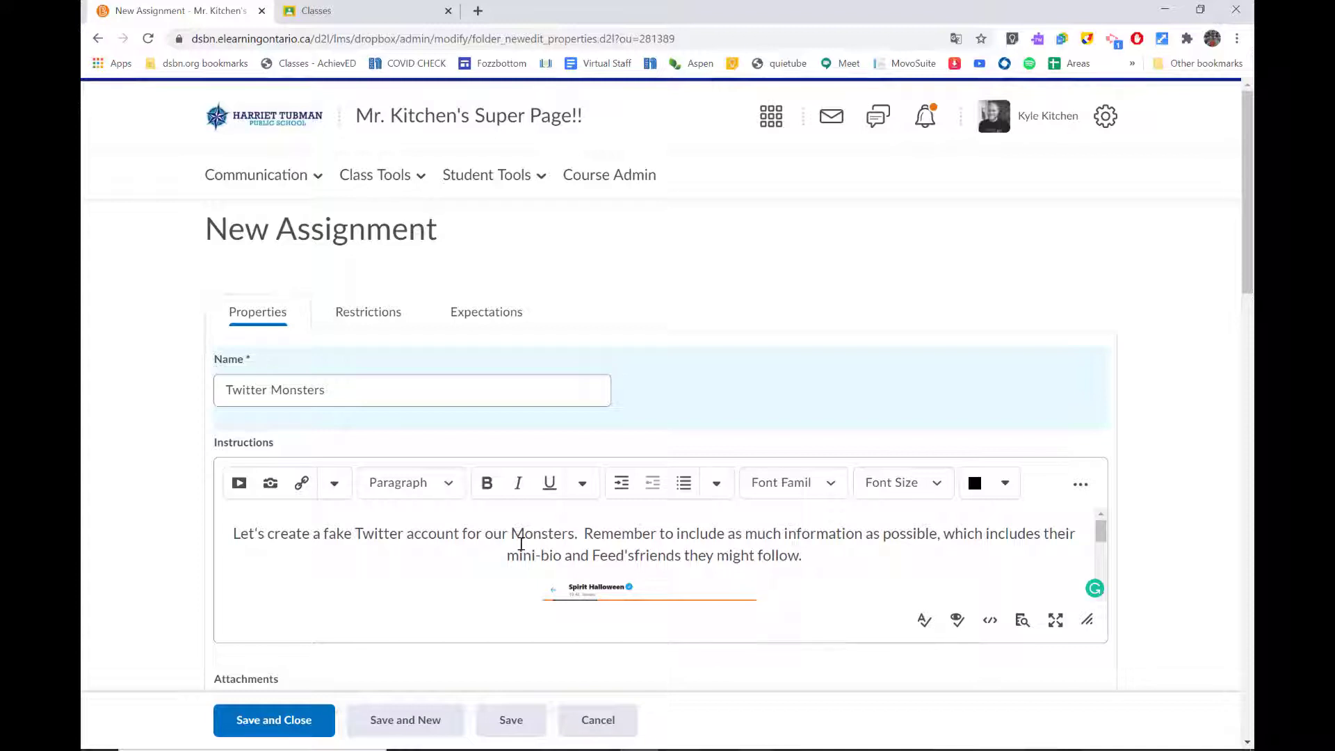
- Choose File submission as the assignment's submission type
scroll(390, 651, "down", 2)
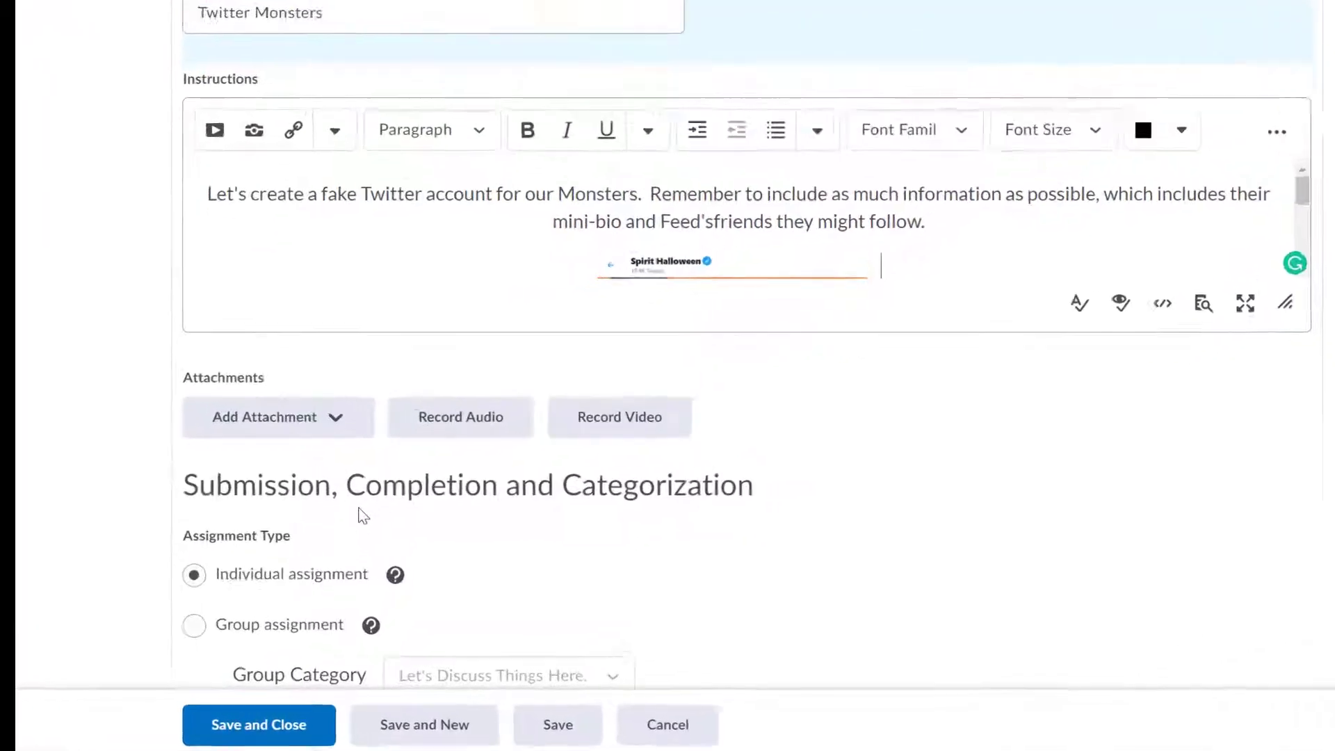
scroll(578, 514, "down", 2)
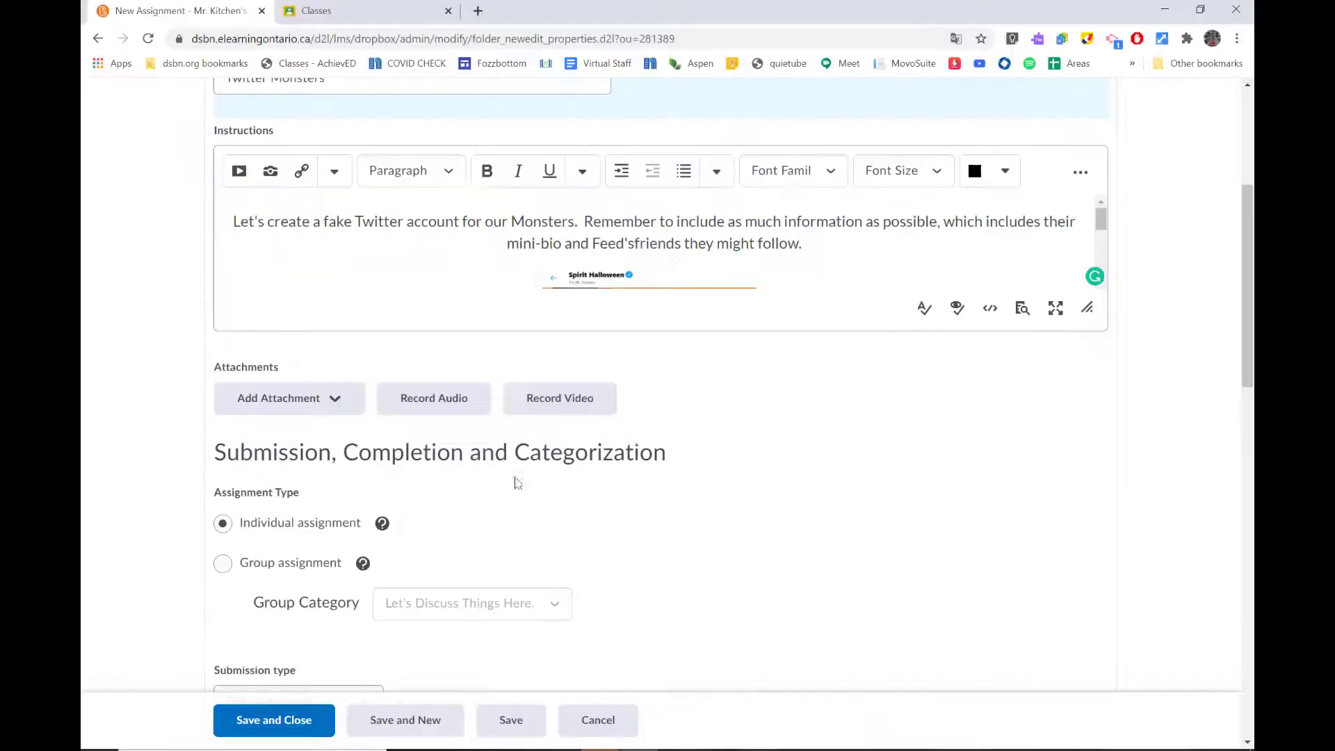
scroll(557, 501, "down", 2)
scroll(655, 518, "down", 3)
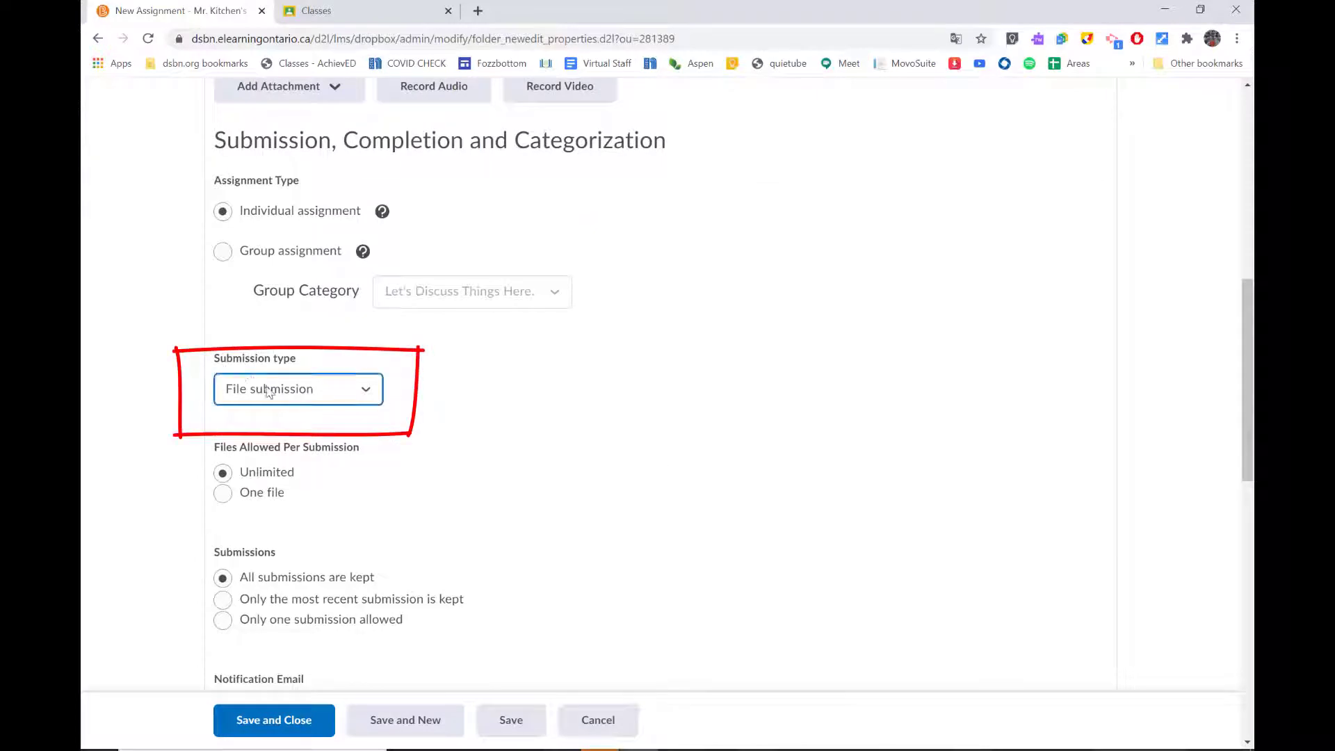
left_click(366, 395)
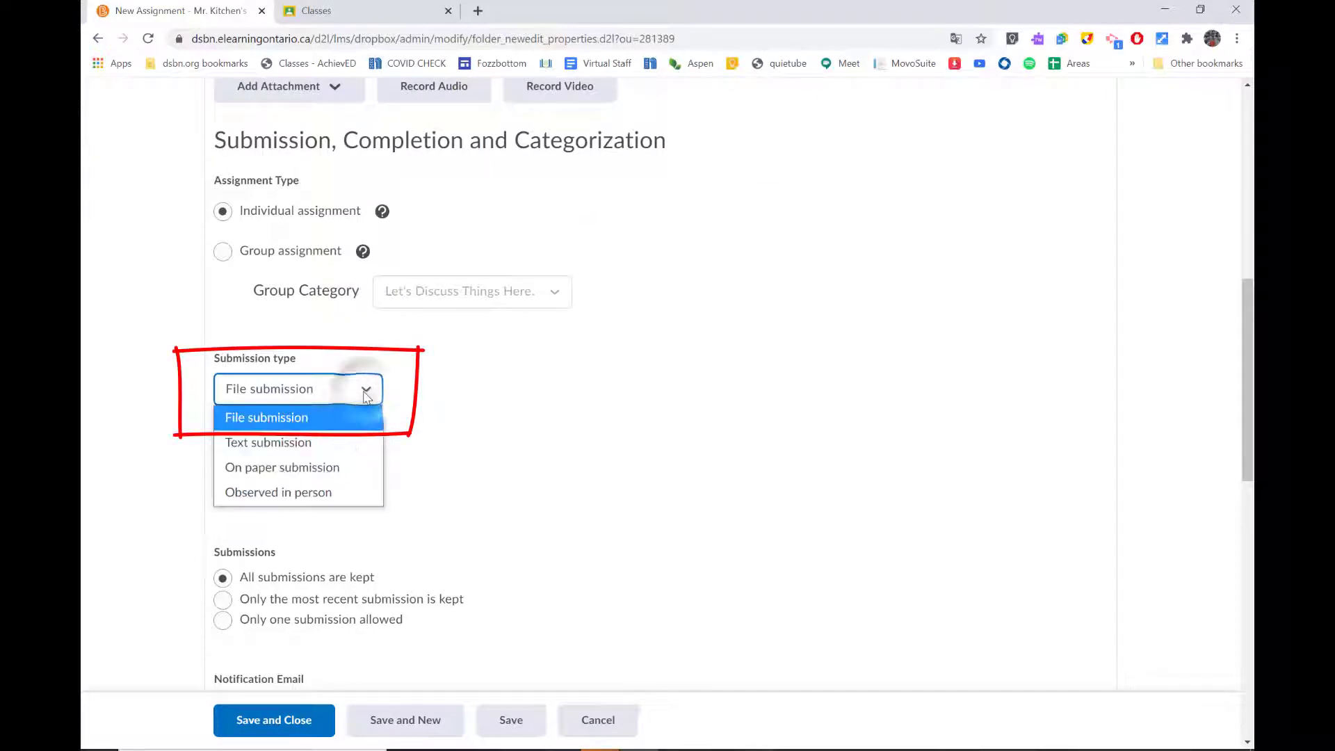
left_click(282, 424)
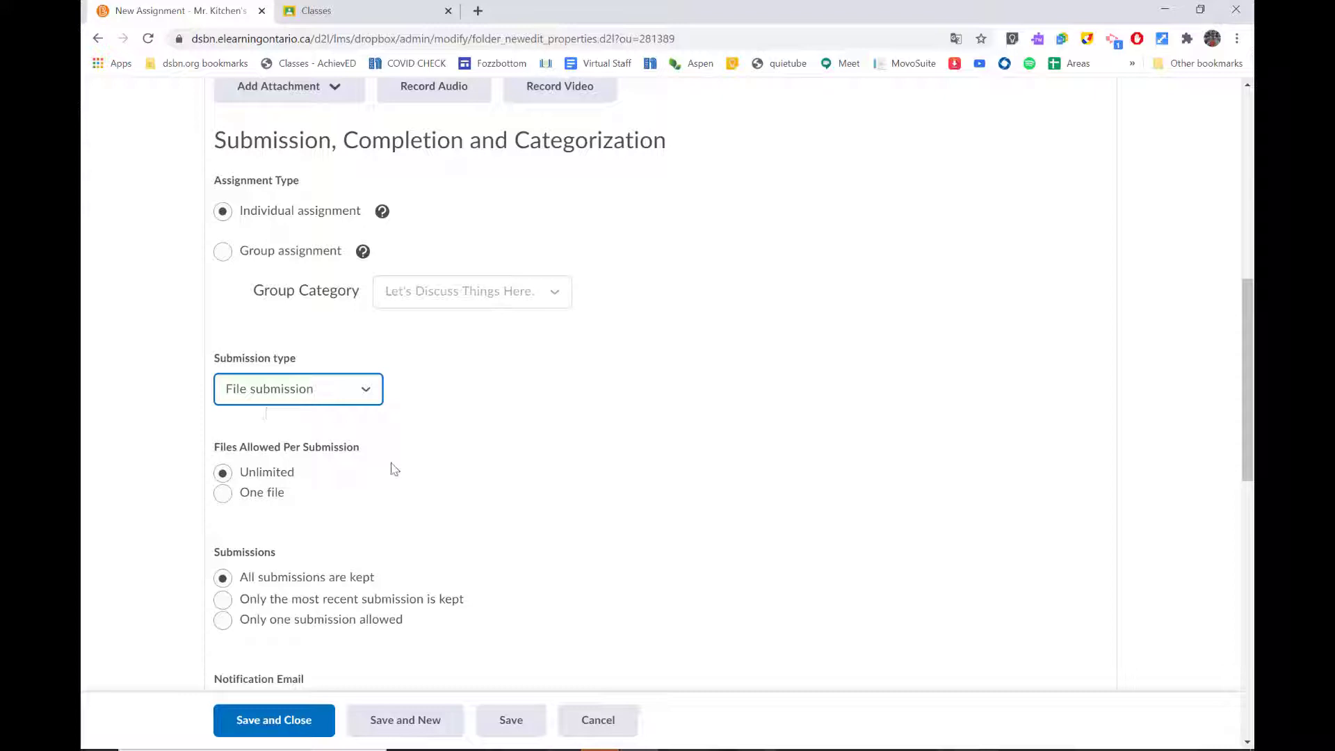
- Create a new submission category named Oct 26-30 for the assignment
scroll(505, 476, "down", 7)
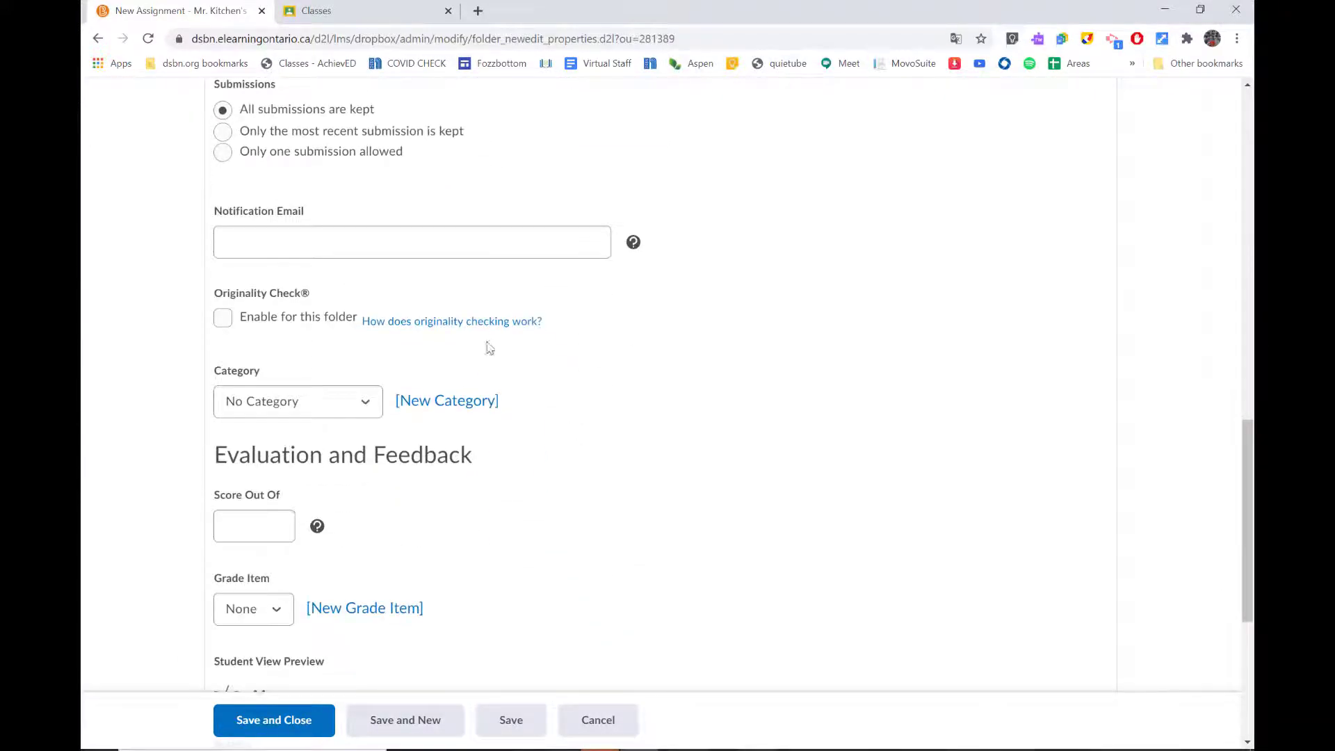
scroll(494, 576, "down", 2)
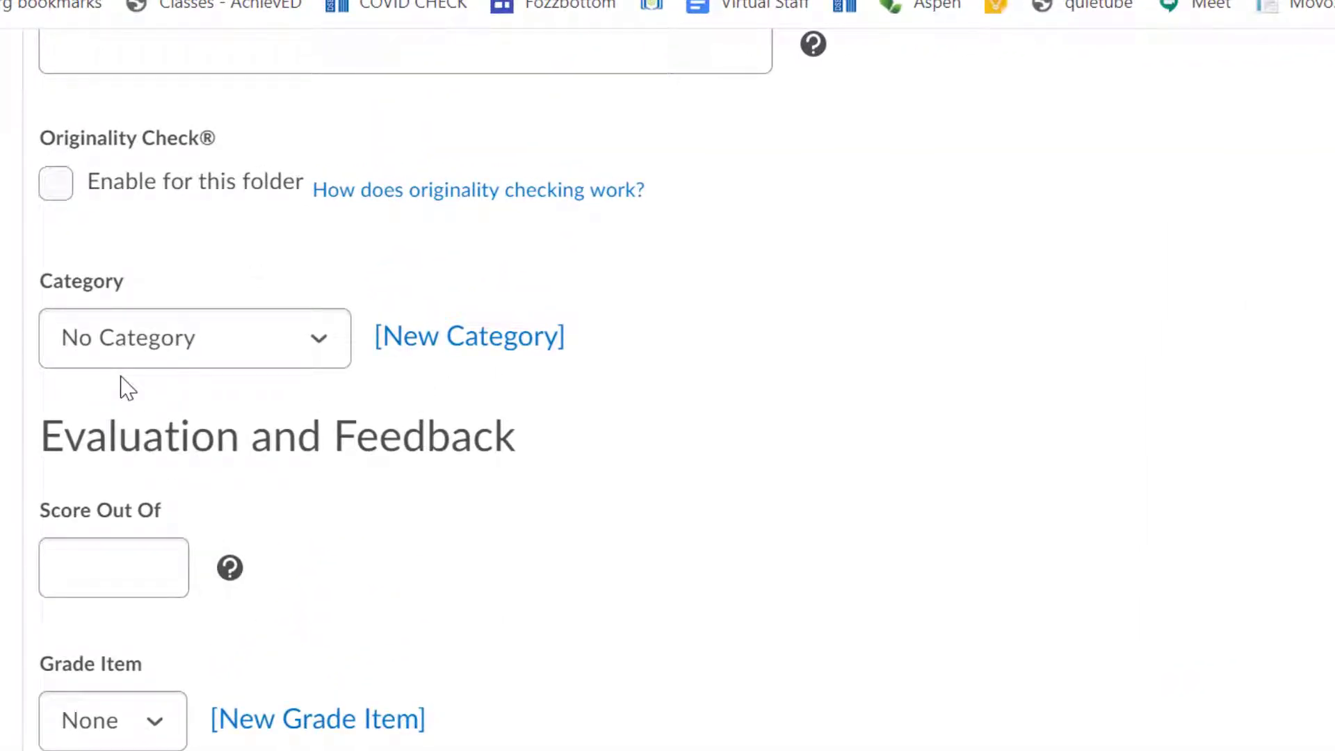
left_click(446, 348)
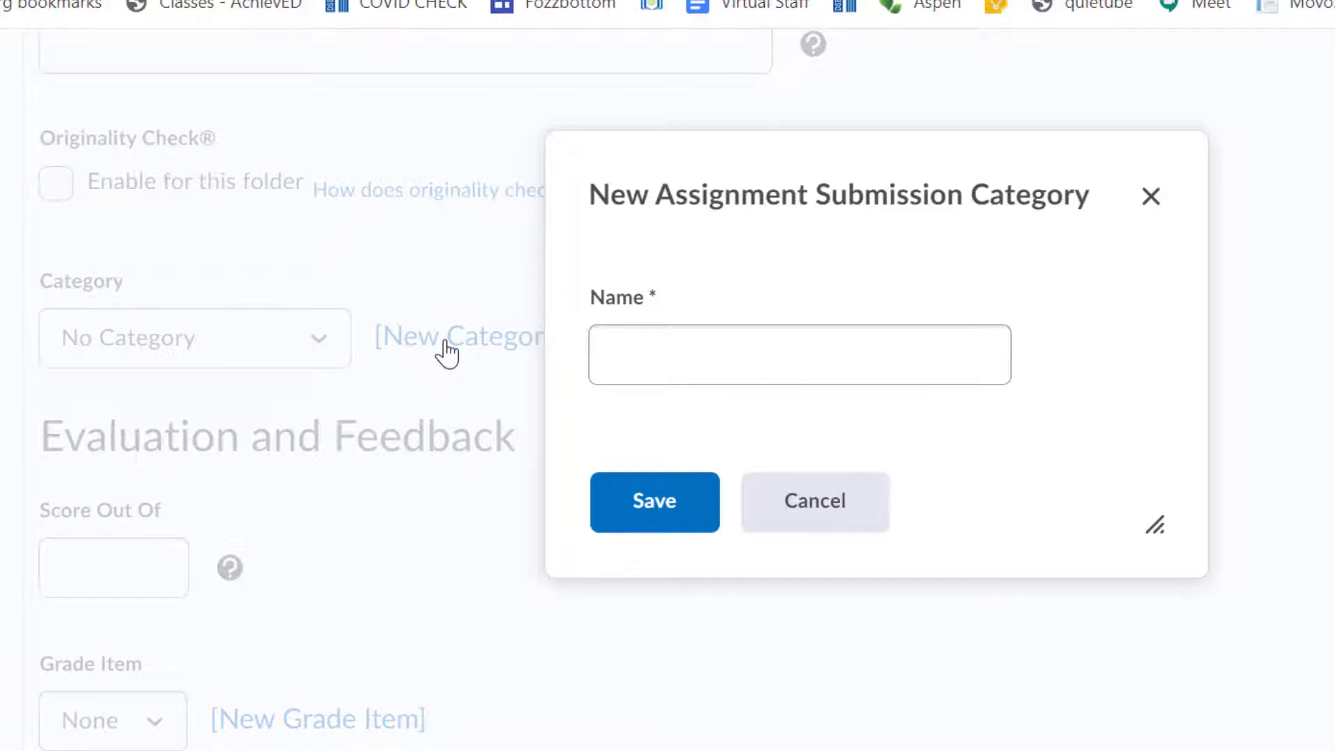
left_click(716, 366)
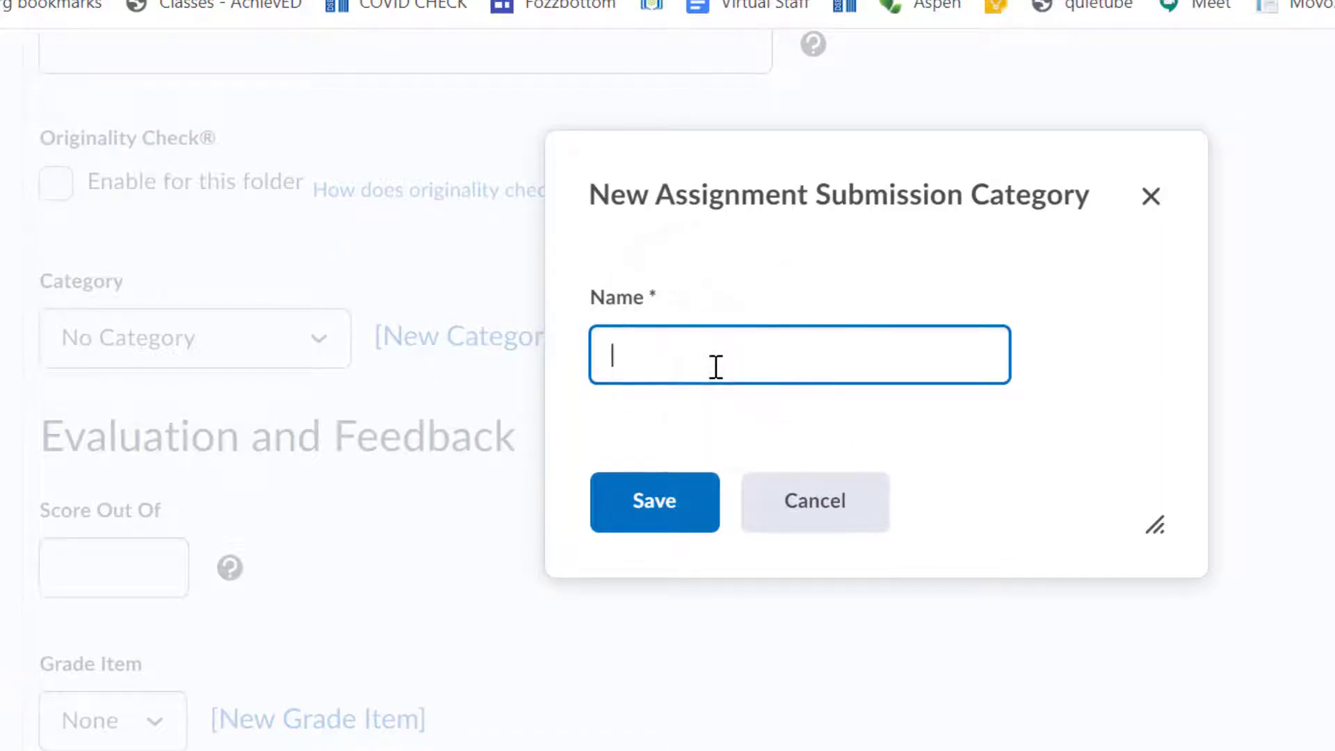
type("Oct 26-30")
left_click(633, 505)
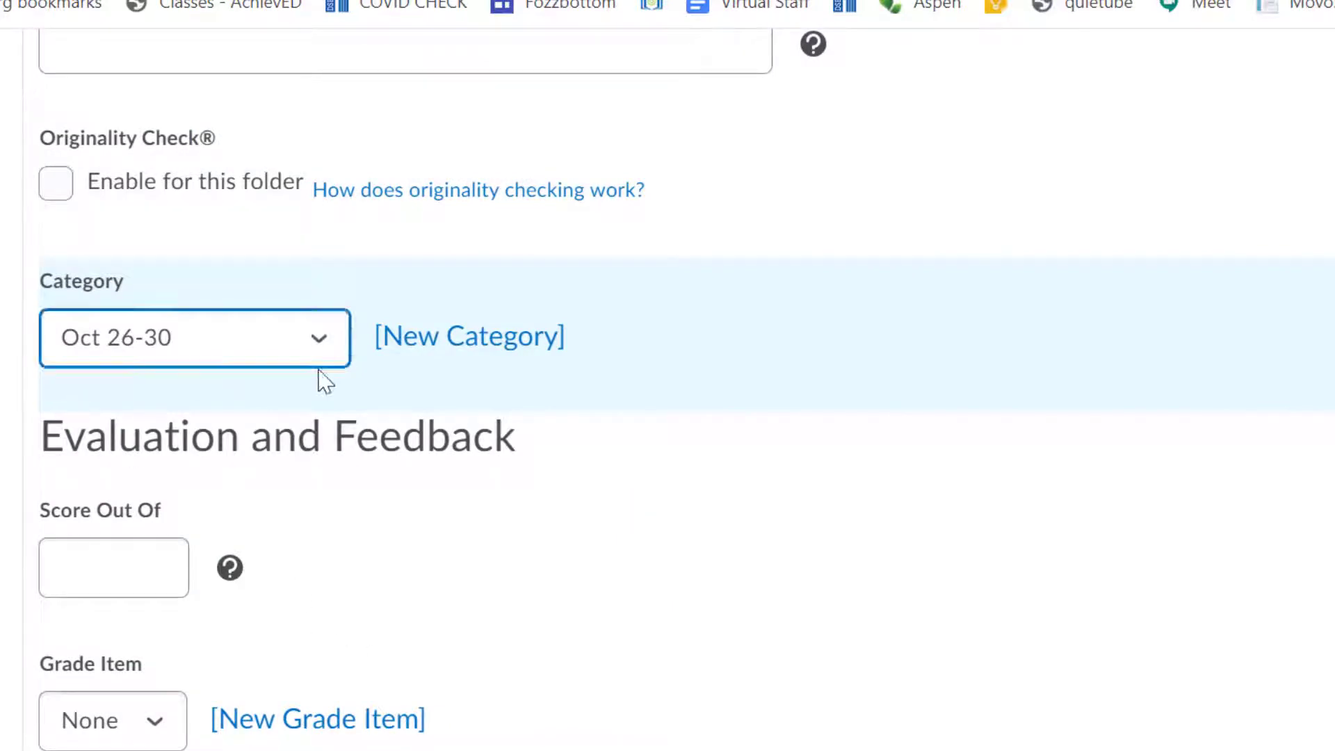
- Save and close the Twitter Monsters assignment, leaving its evaluation and rubric settings at their defaults
scroll(322, 379, "down", 2)
scroll(122, 319, "down", 2)
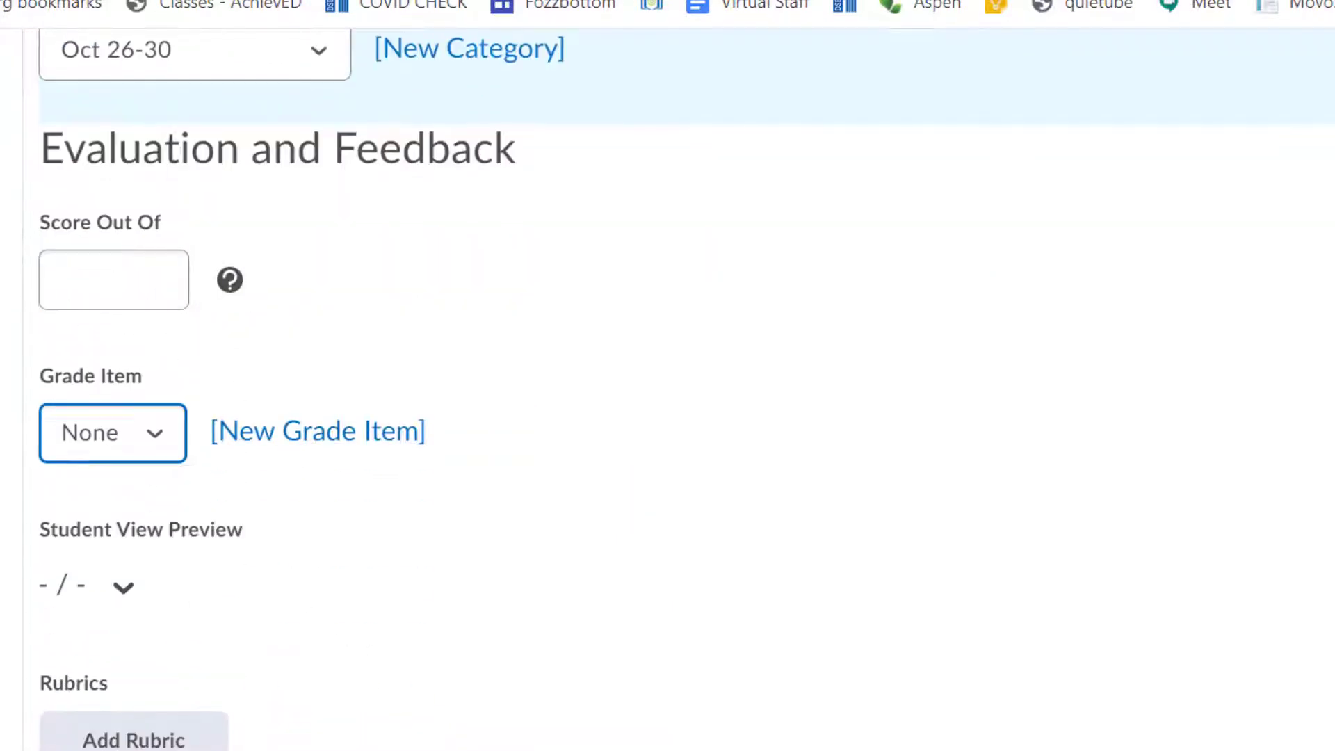
scroll(632, 614, "down", 9)
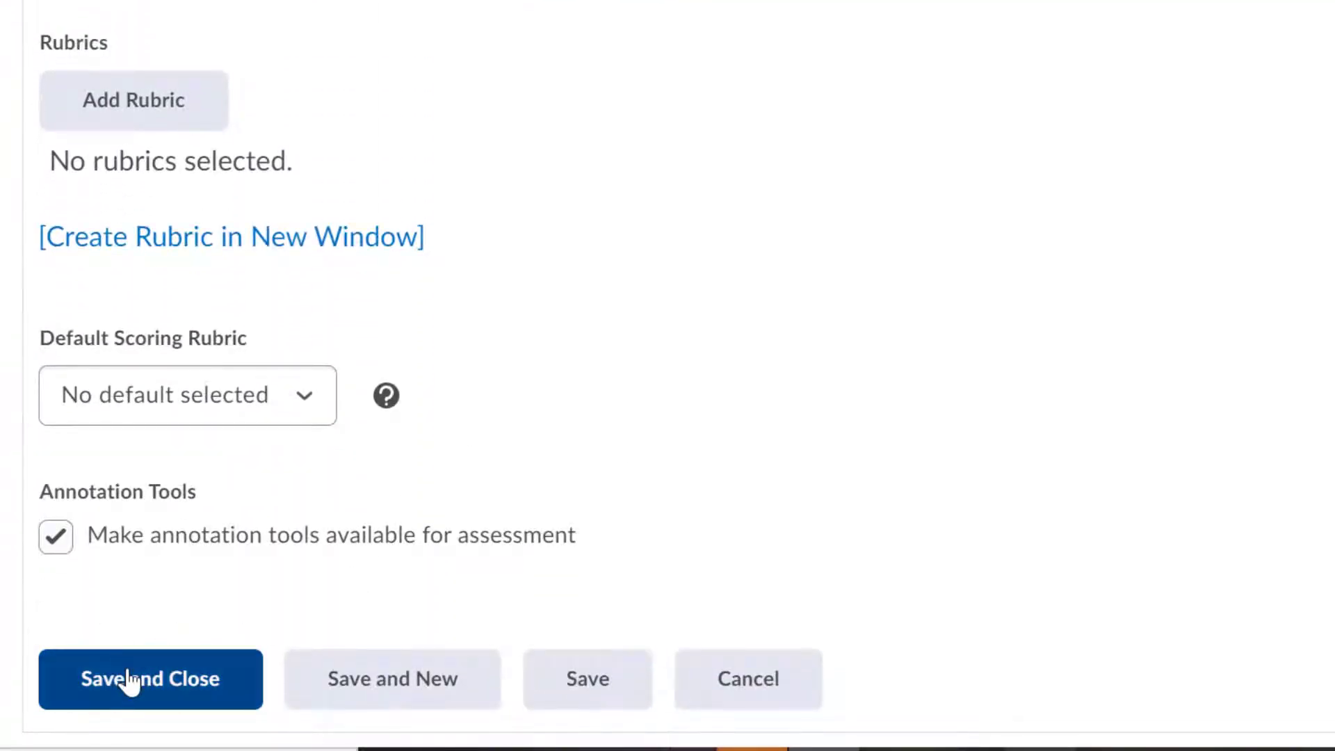
left_click(129, 681)
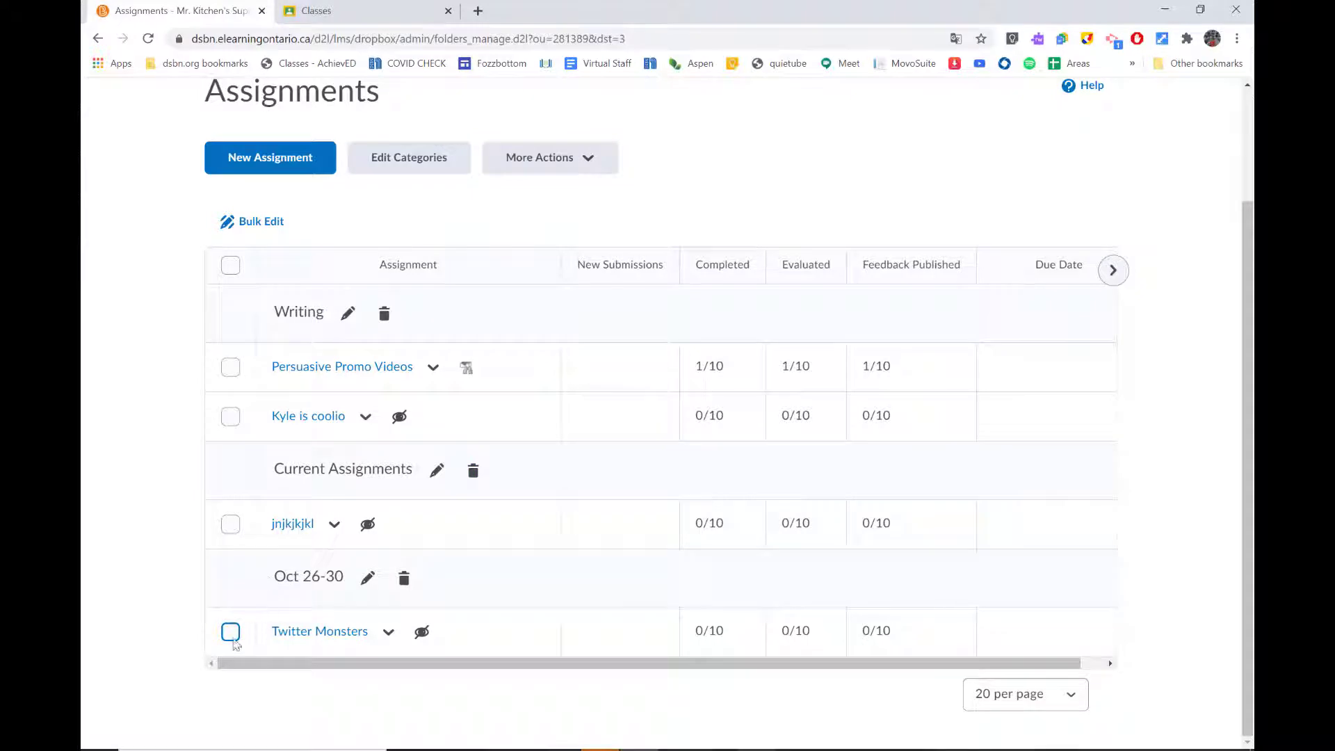
- Reorder the assignment list by setting the Oct 26-30 category's sort order to 1, and save the order
left_click(231, 632)
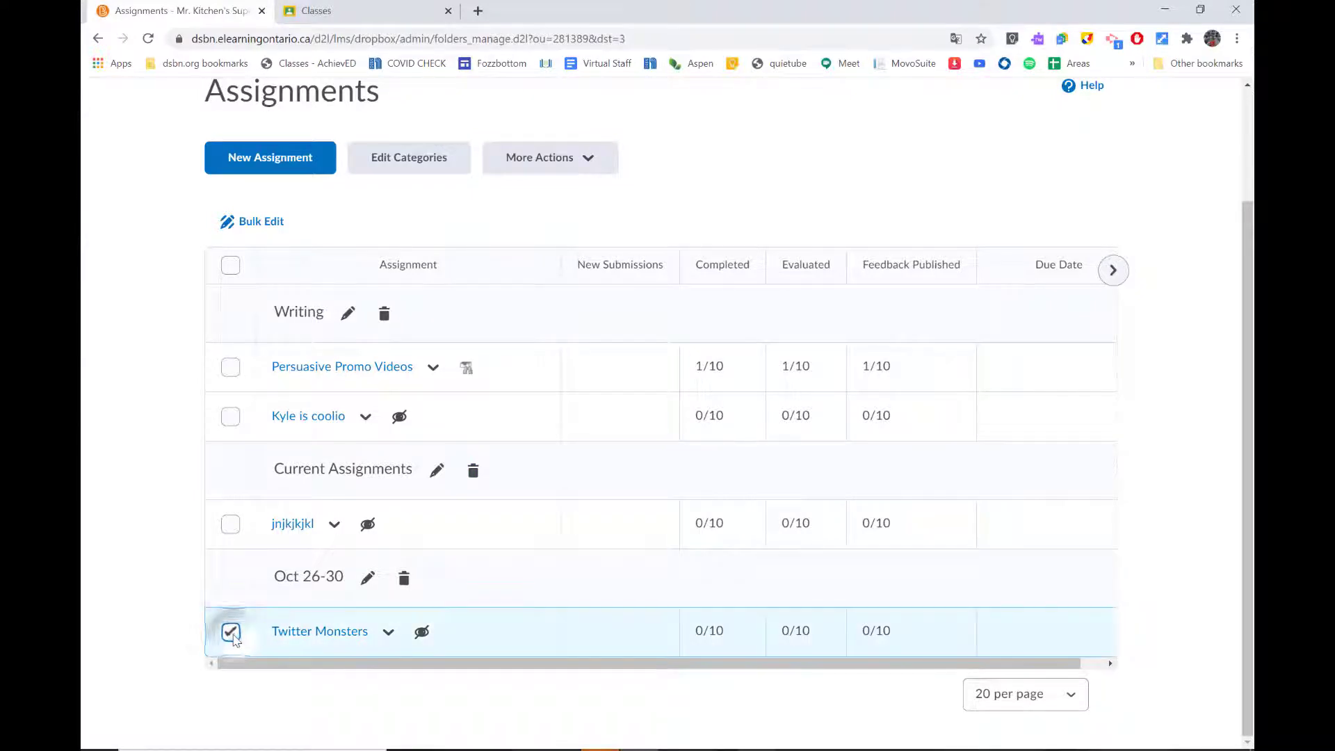
left_click(587, 161)
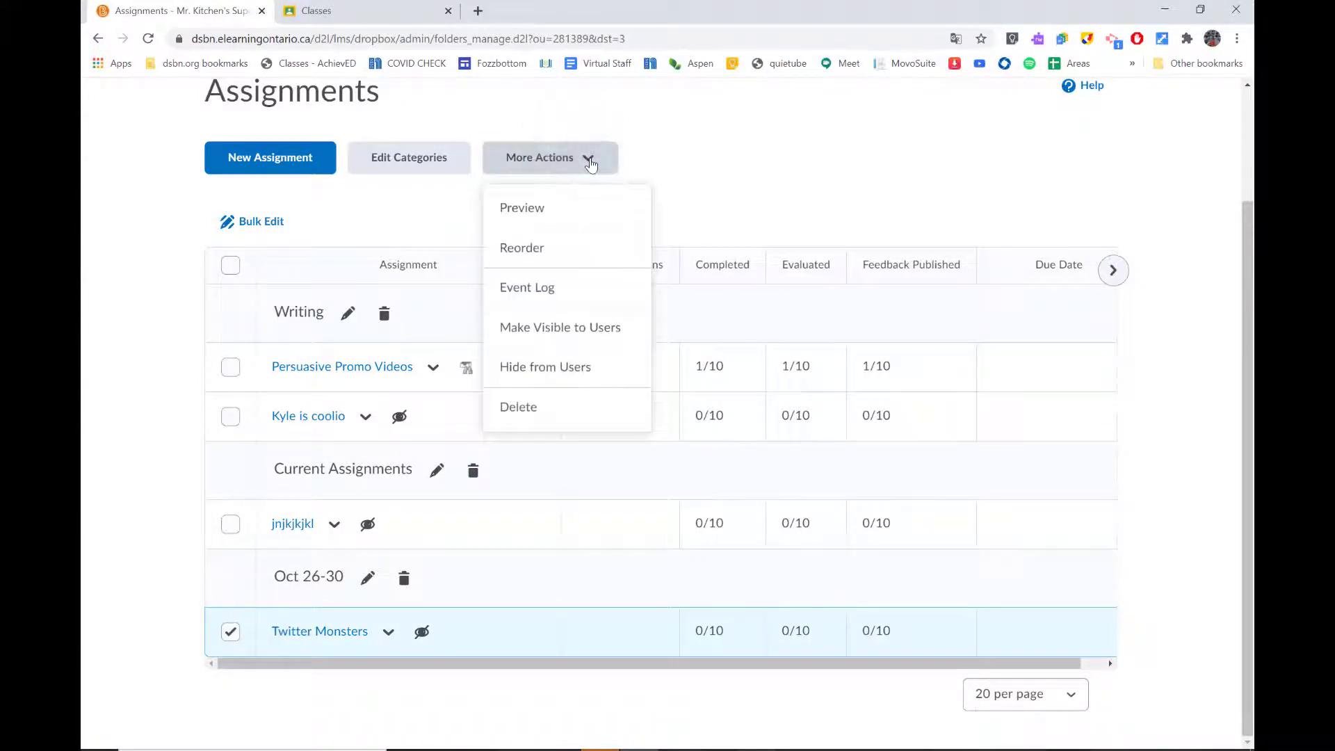
left_click(546, 261)
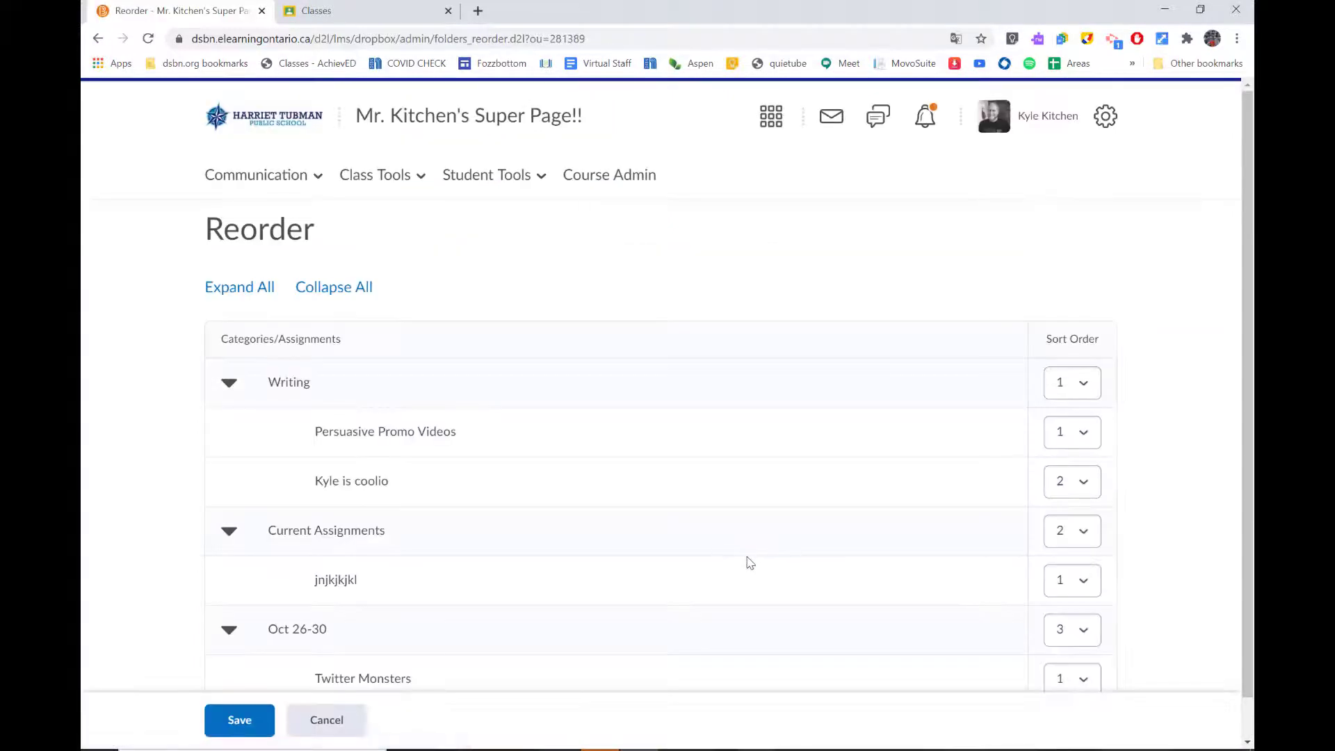
scroll(723, 598, "down", 2)
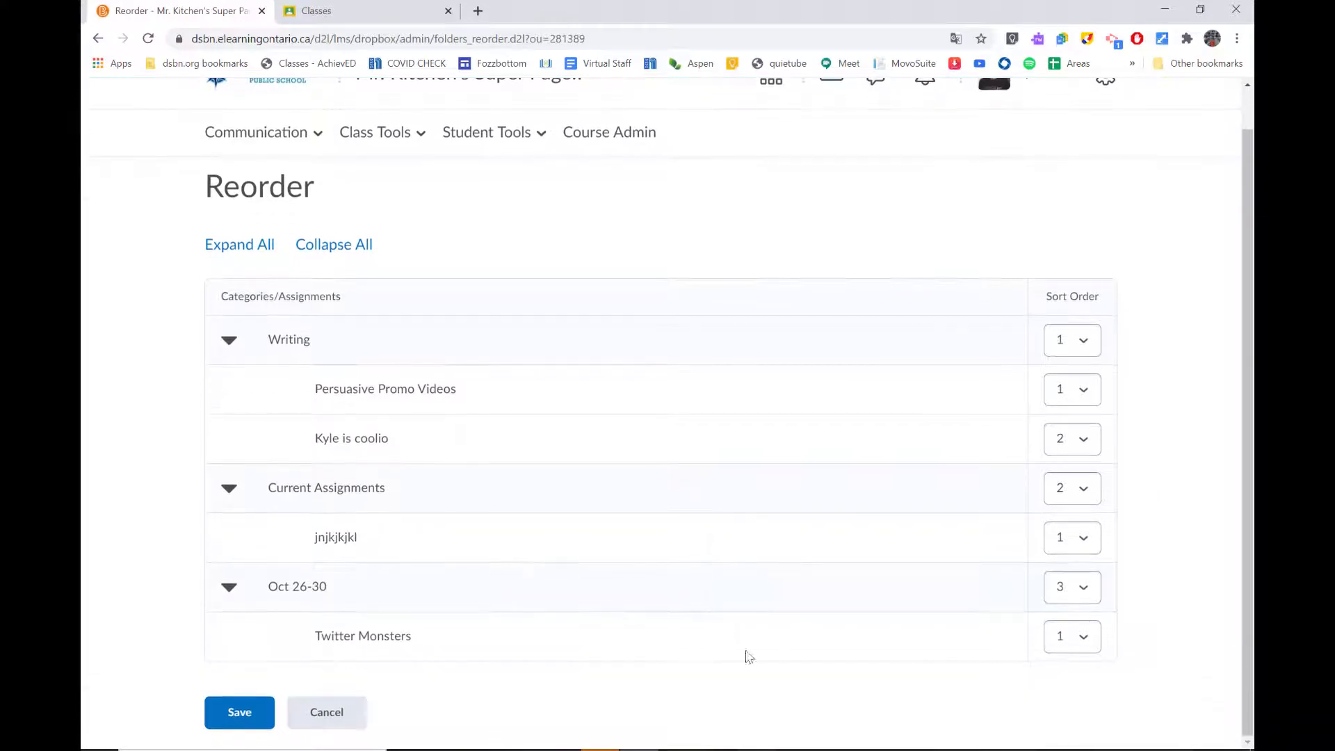
left_click(1083, 595)
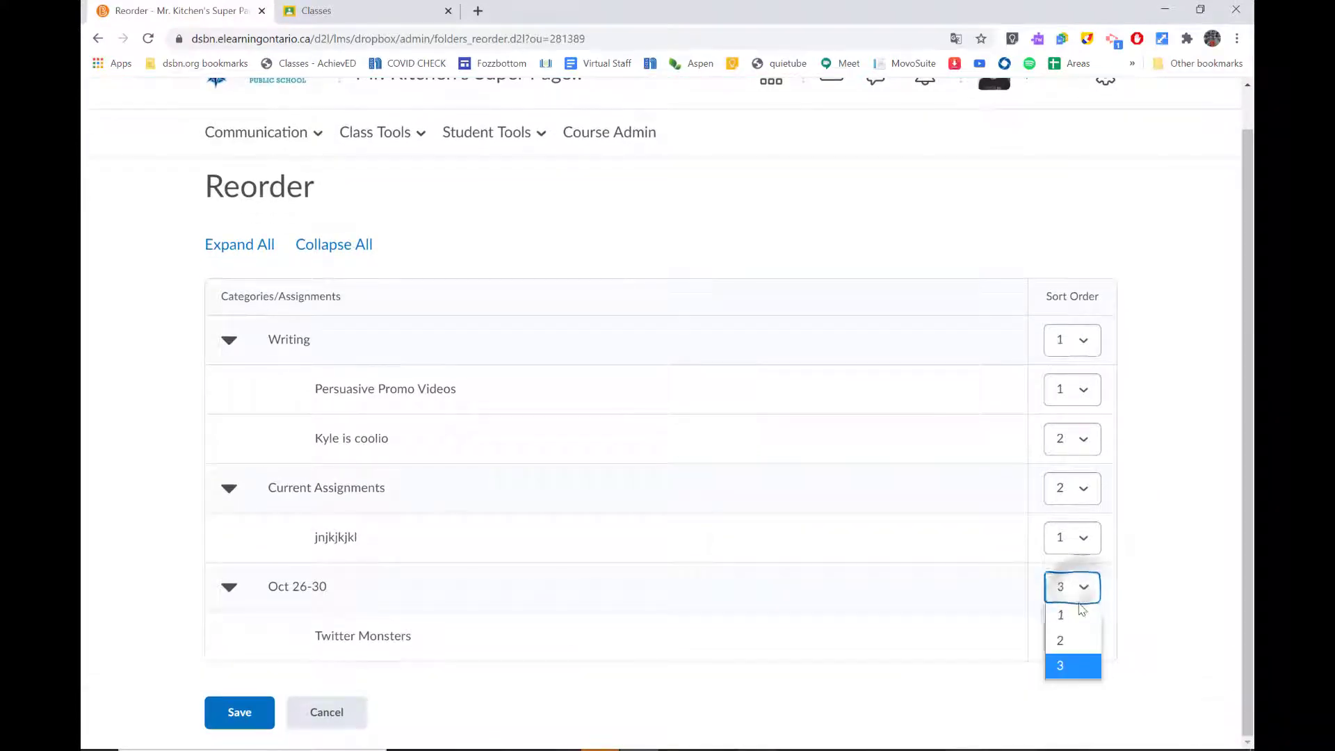
left_click(1061, 611)
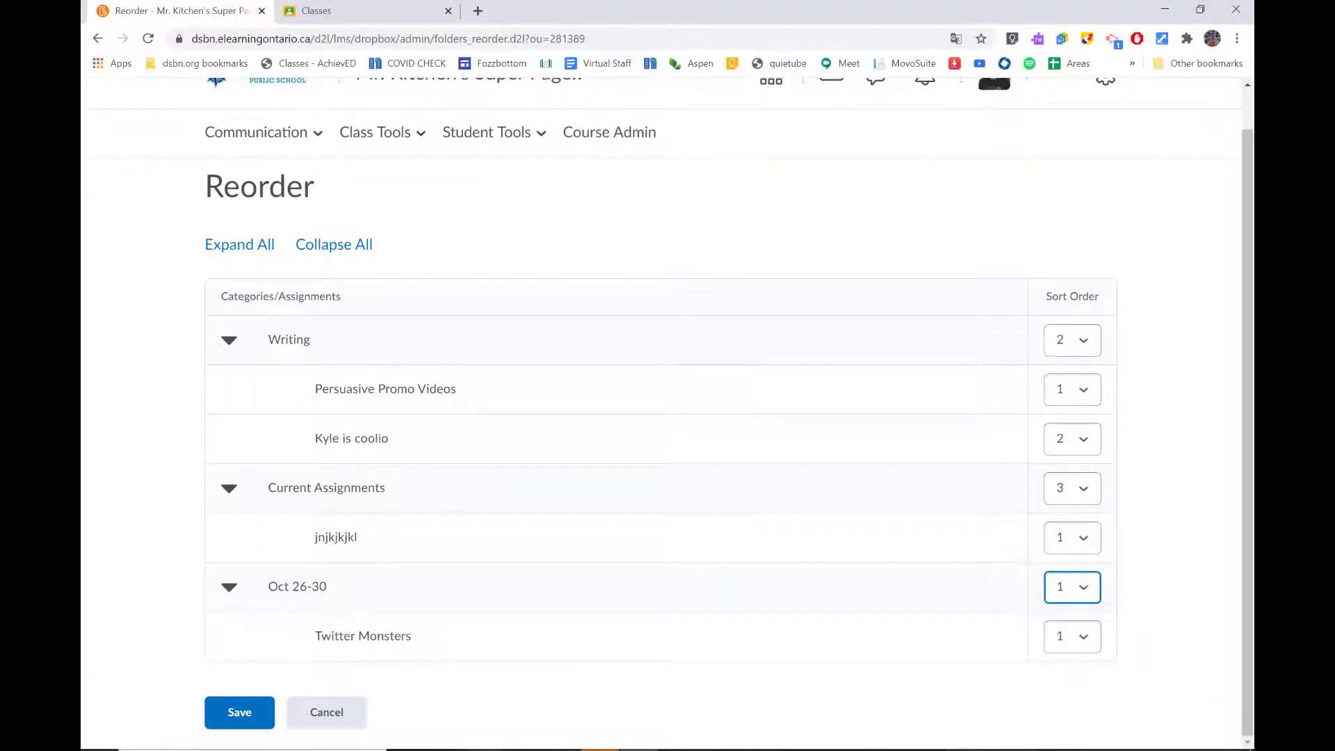
left_click(238, 718)
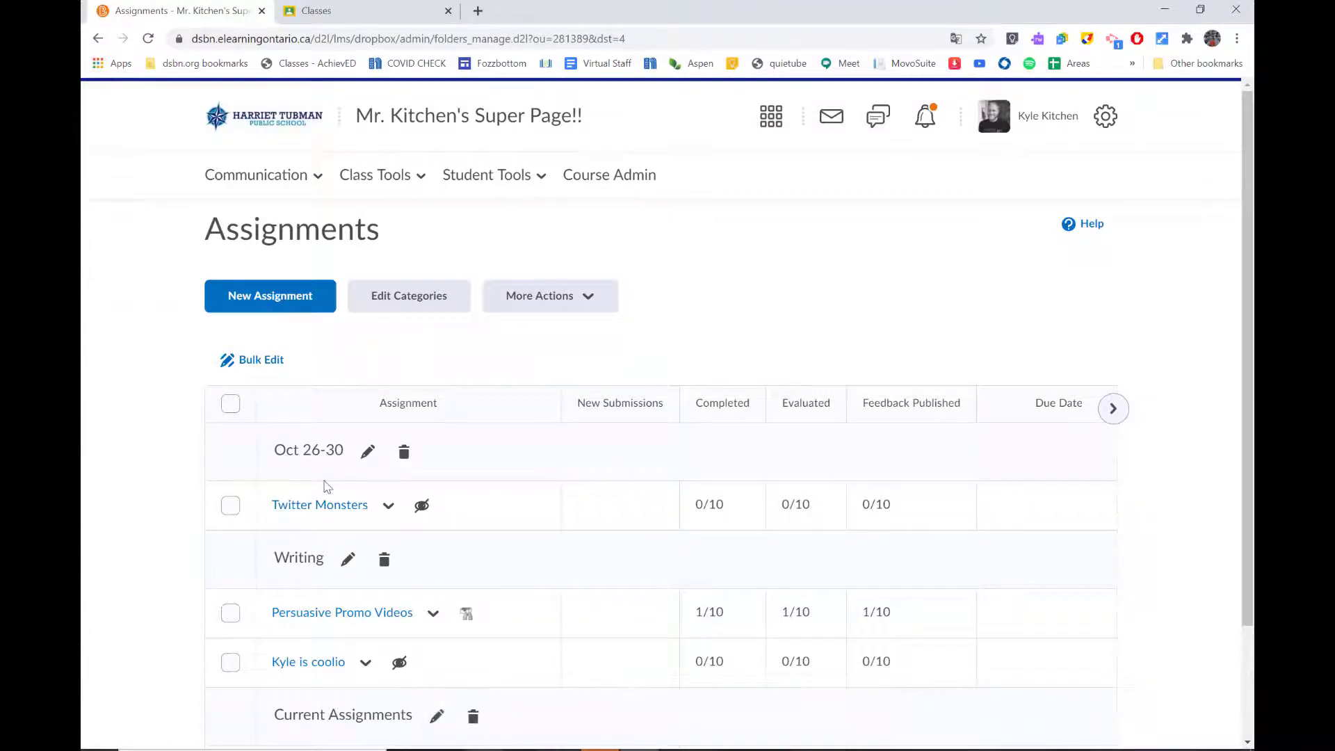
- Make the Twitter Monsters assignment visible to users
left_click(388, 508)
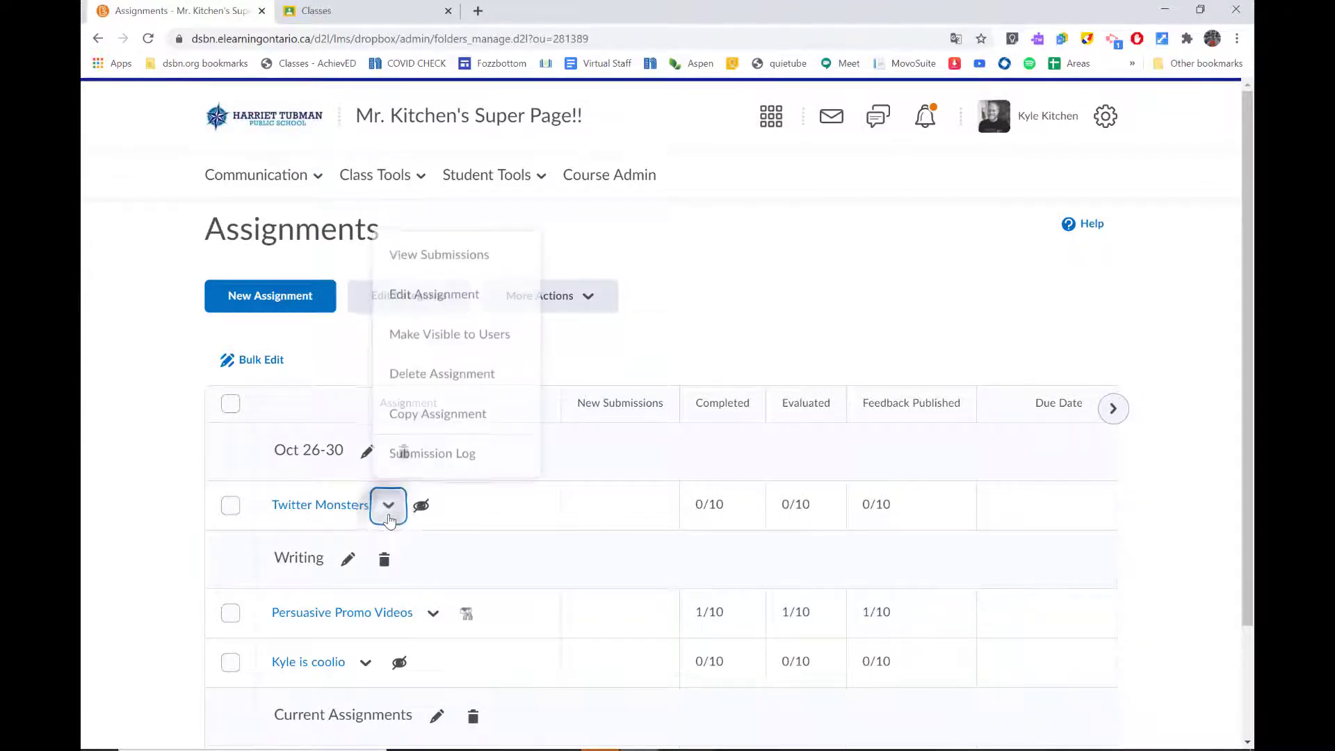
left_click(449, 333)
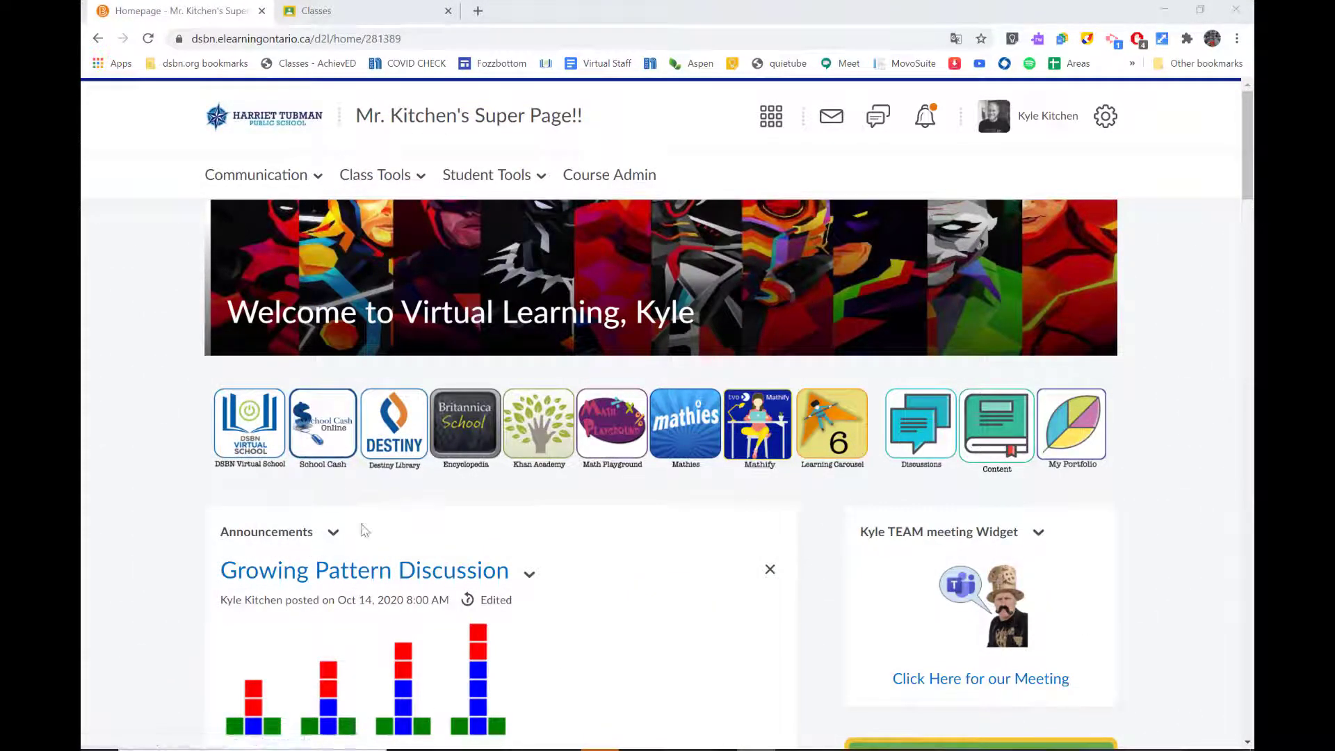
- Create a homepage announcement directing students to the Google Classroom widget for their Monster Twitter profiles, ending with "you will be submitting it here:"
left_click(327, 542)
left_click(381, 238)
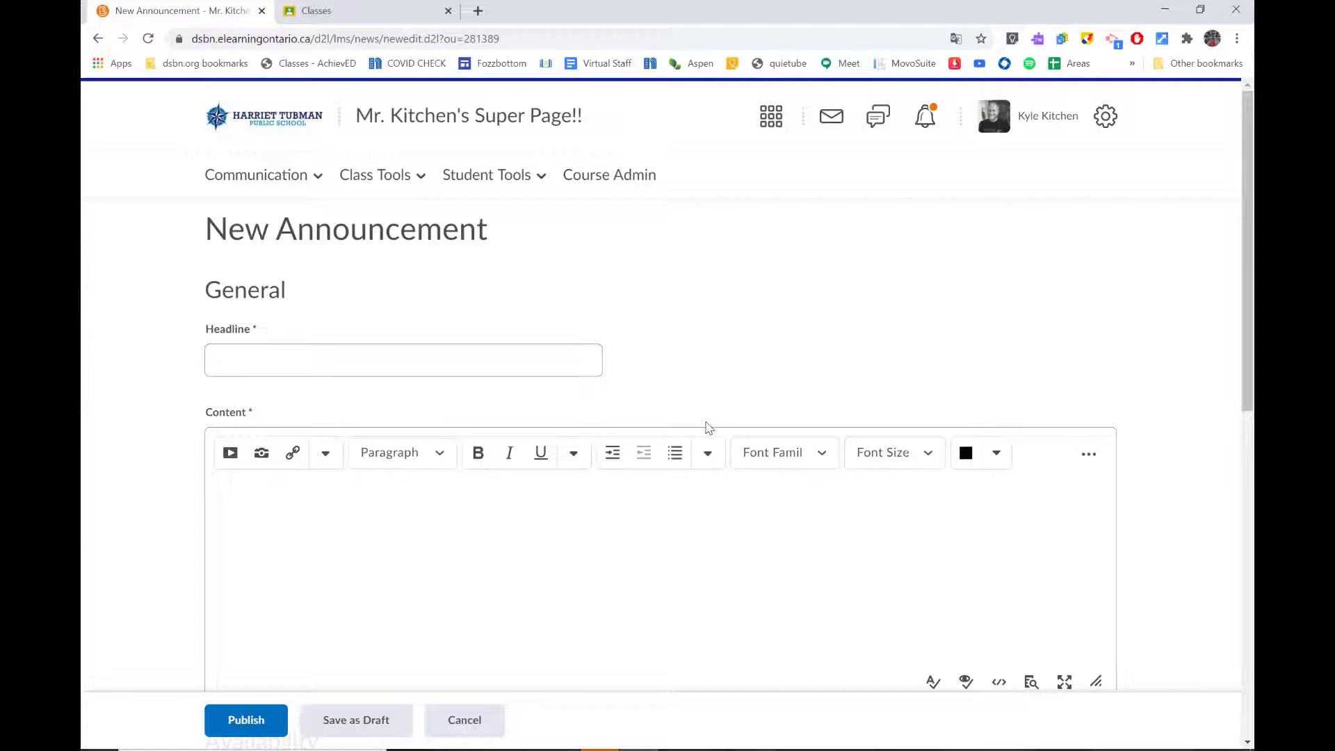
left_click(590, 506)
type("Today we are going to work on your Monster Twitter profiles. Click on the Google Classroom widget on the right-hand side to get to the assignment. When you are finished working on your page, you will be submitting it here:")
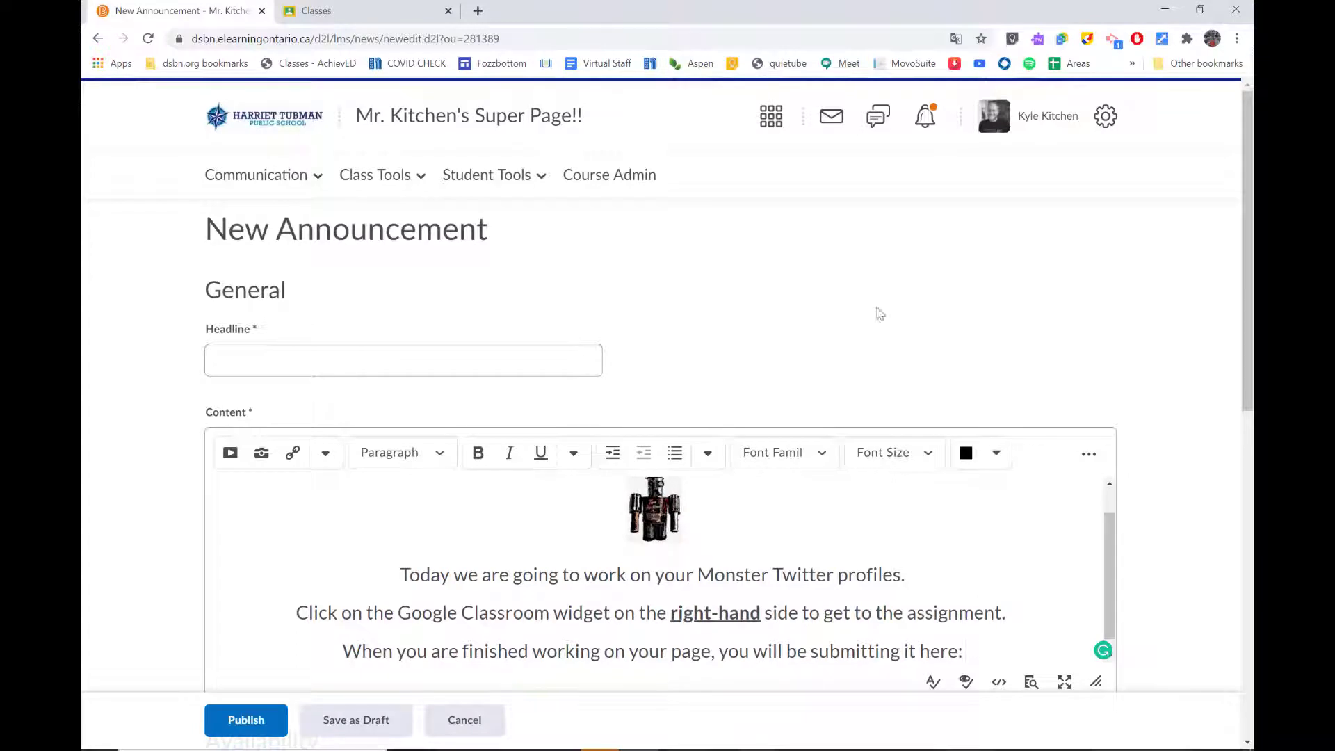
- Insert a quicklink to the Twitter Monsters assignment at the end of the announcement text
left_click(565, 360)
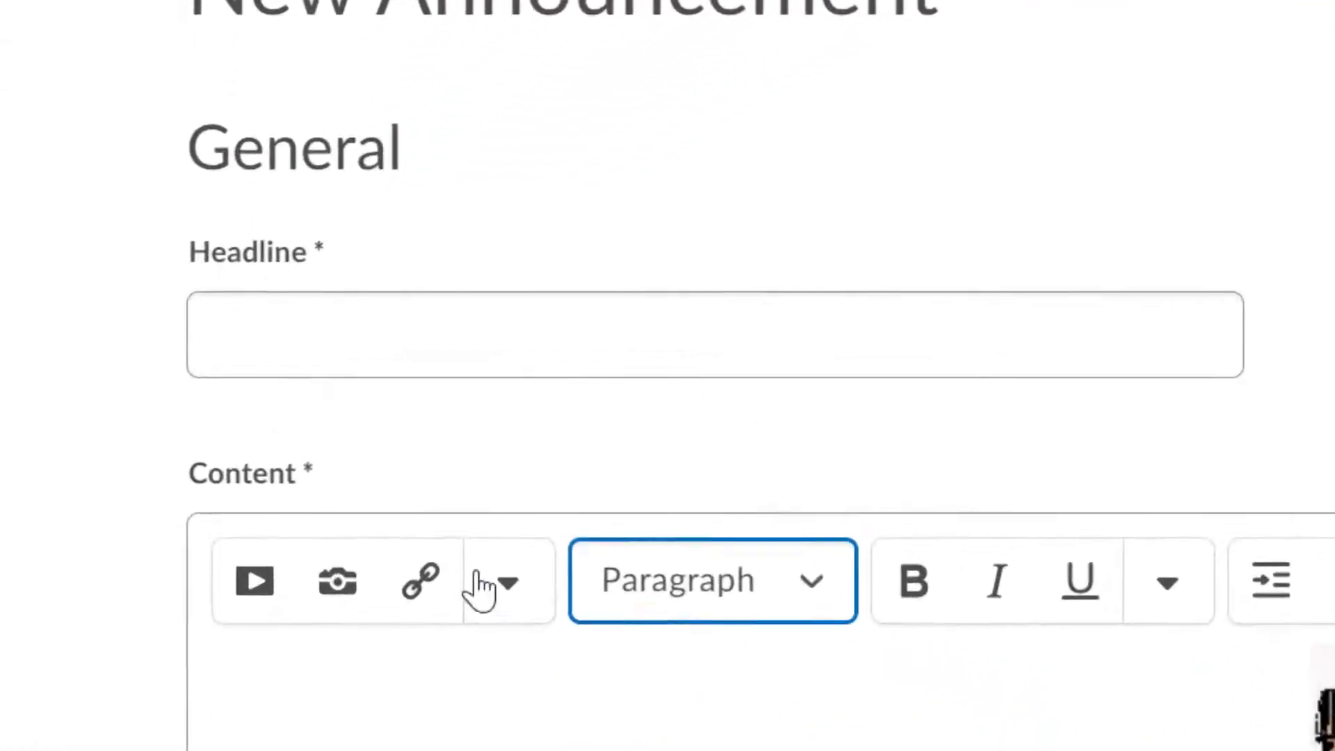
left_click(341, 501)
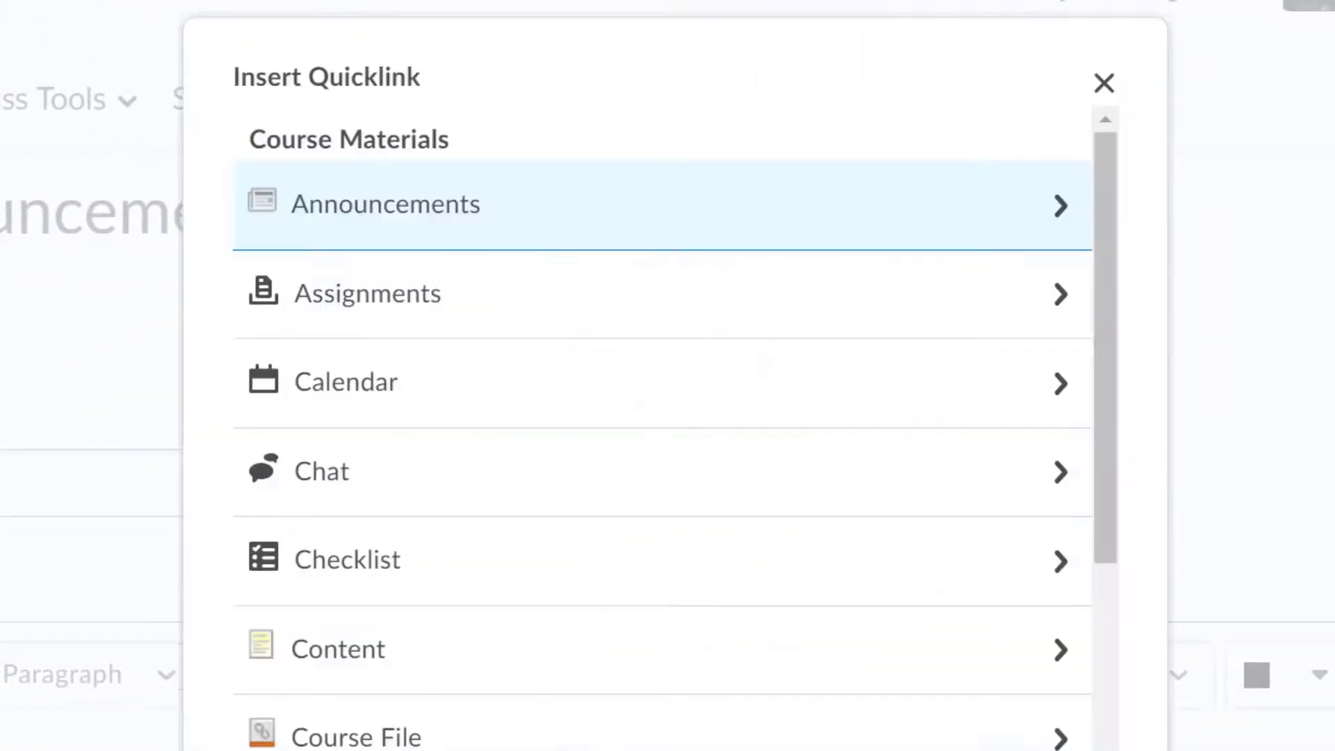
left_click(414, 292)
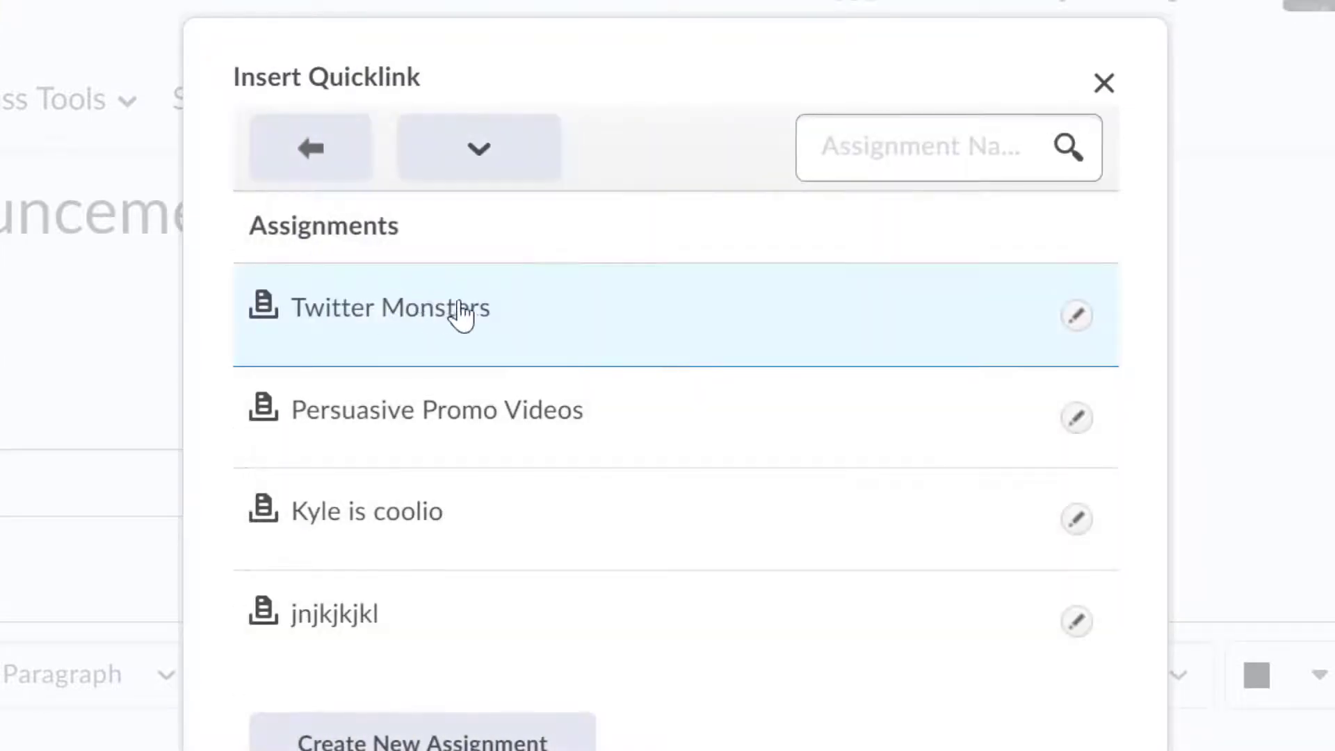
left_click(421, 316)
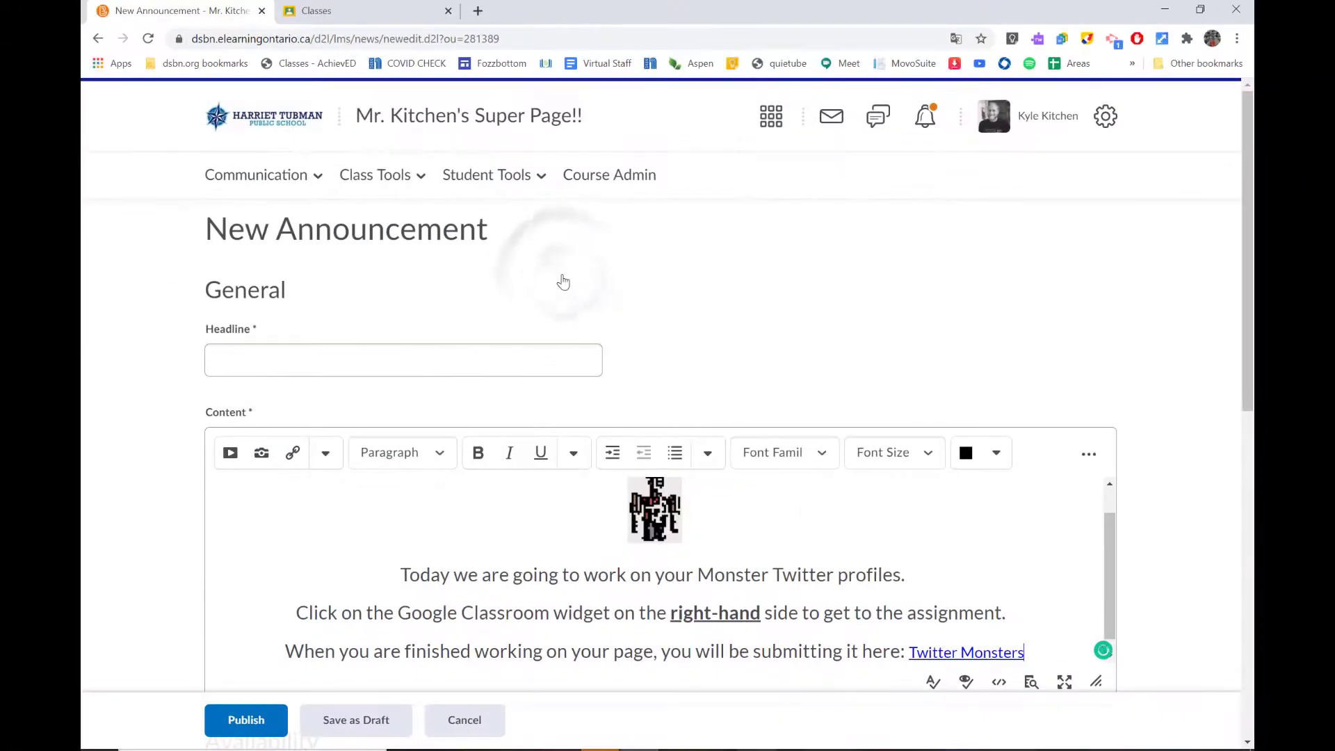
- Enlarge the Twitter Monsters link in the announcement to font size 6 (24pt)
left_click_drag(1033, 651, 912, 637)
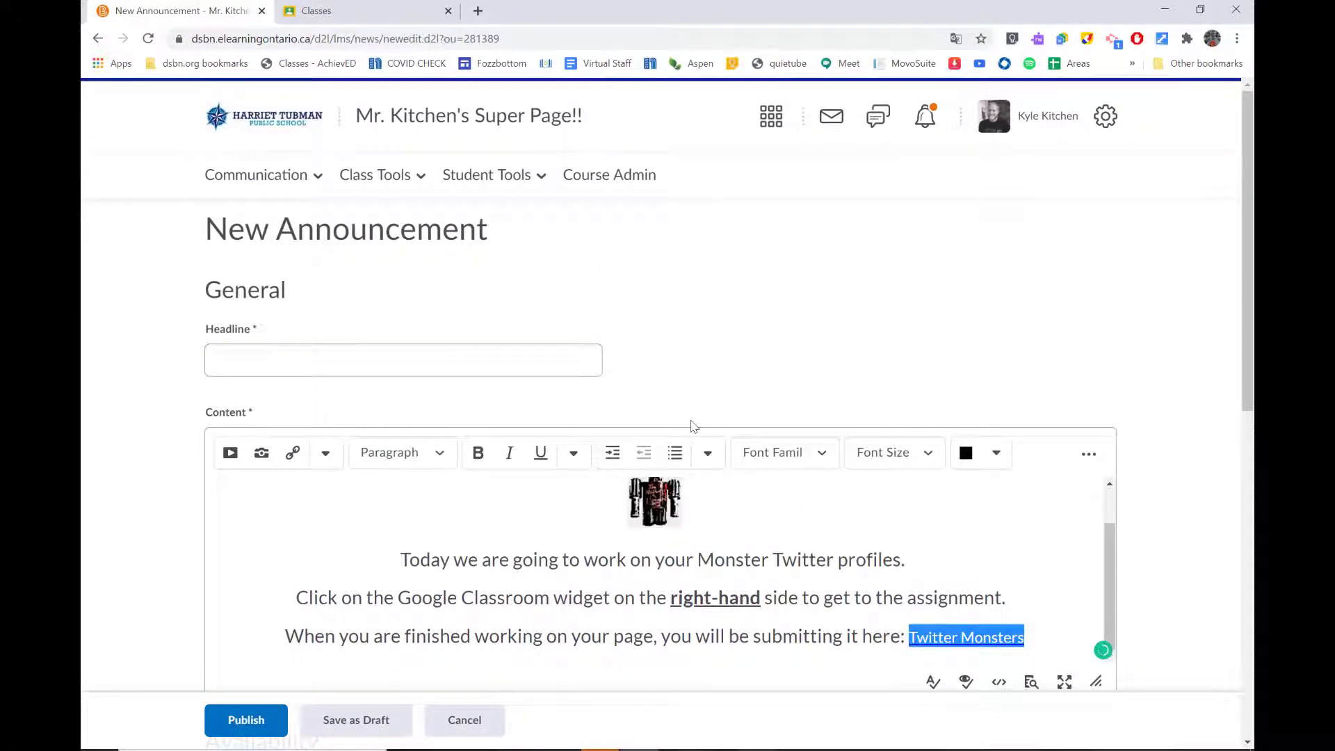
left_click(925, 454)
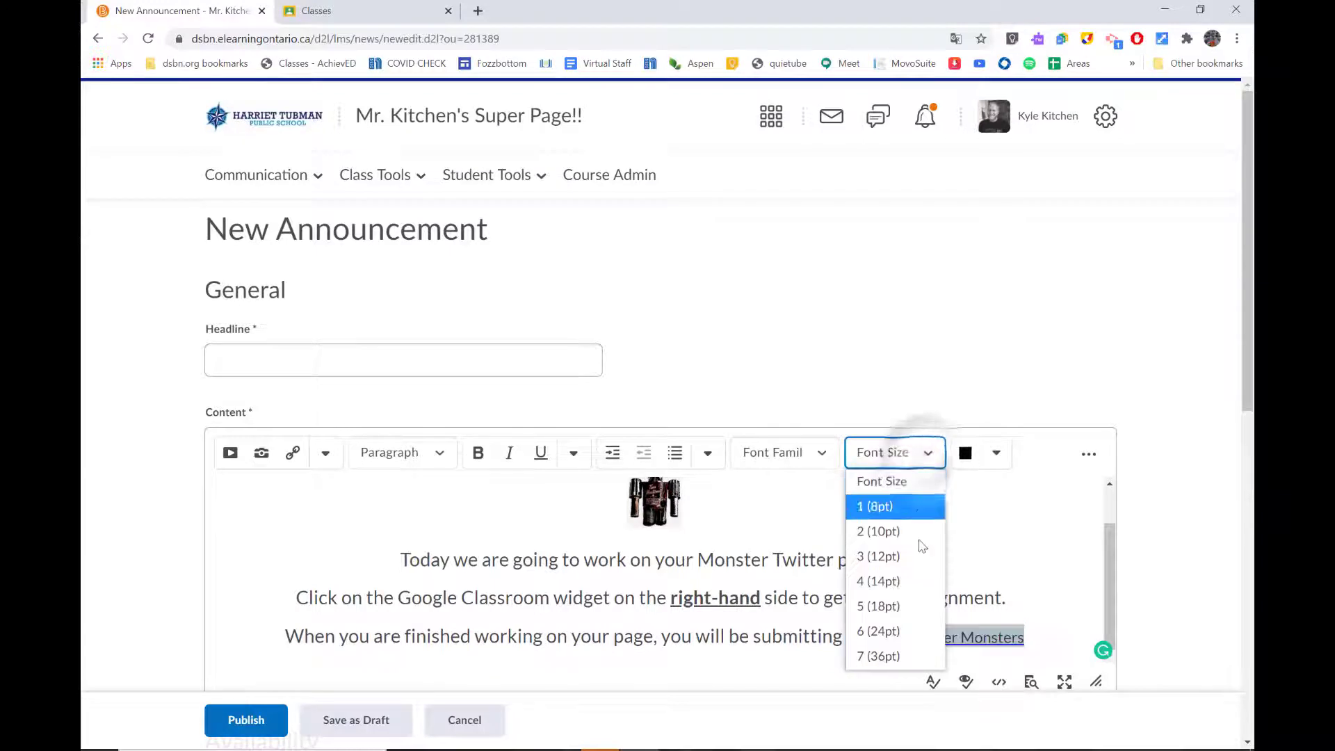
left_click(895, 626)
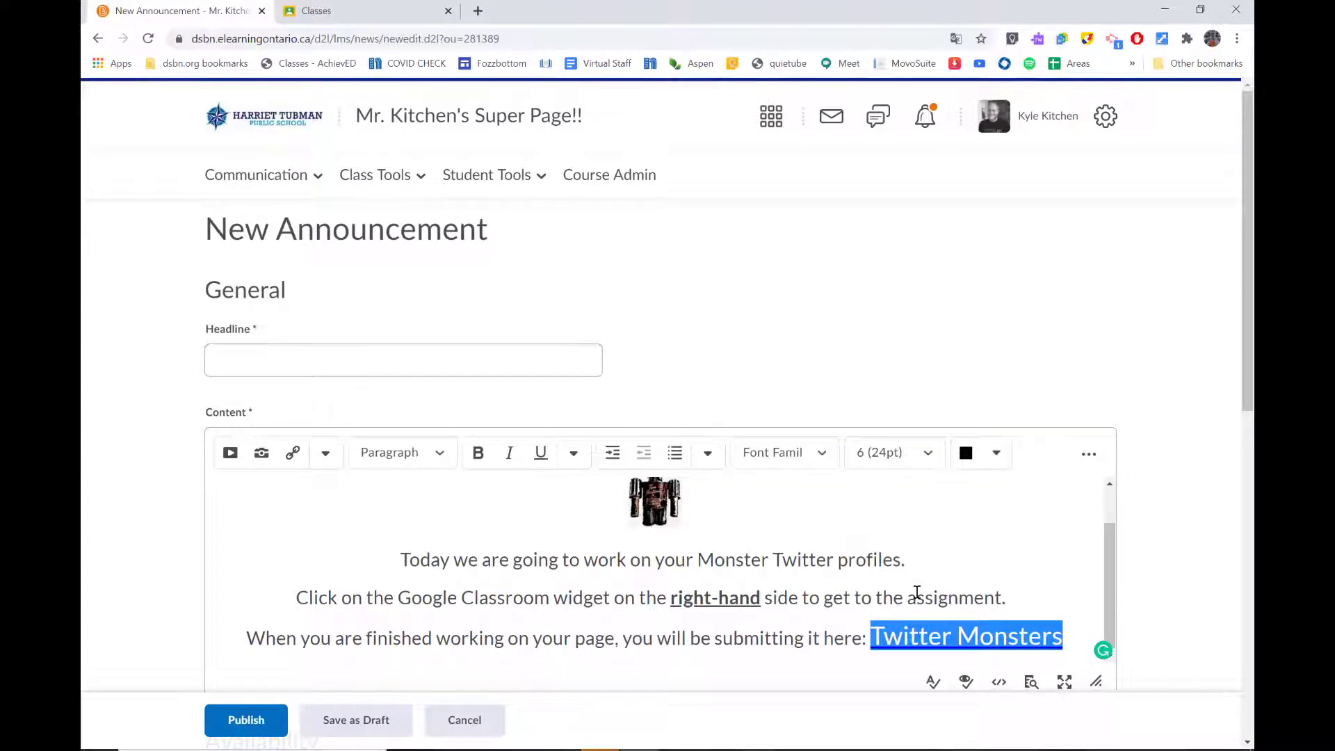
left_click(1020, 551)
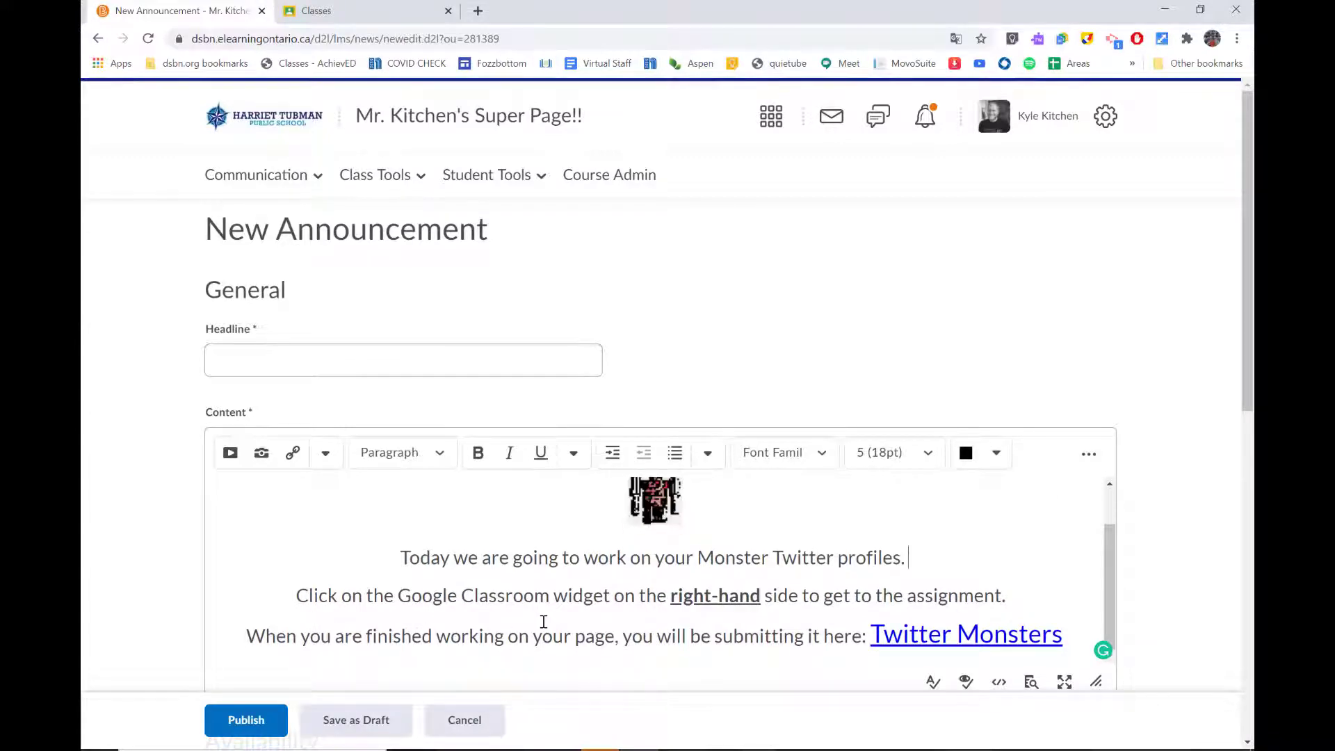
- Give the announcement the headline "Twitter MOnsters" and publish it
left_click(254, 356)
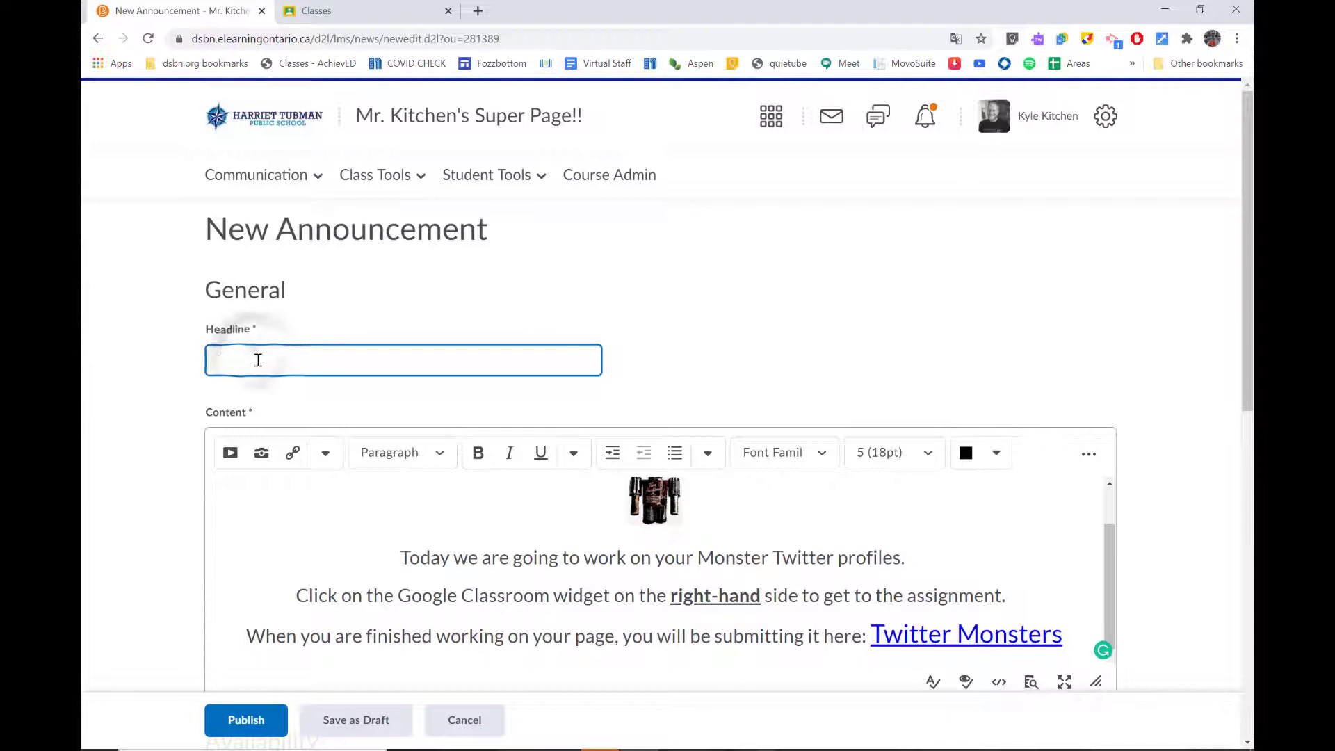
type("Twitter MOnsters")
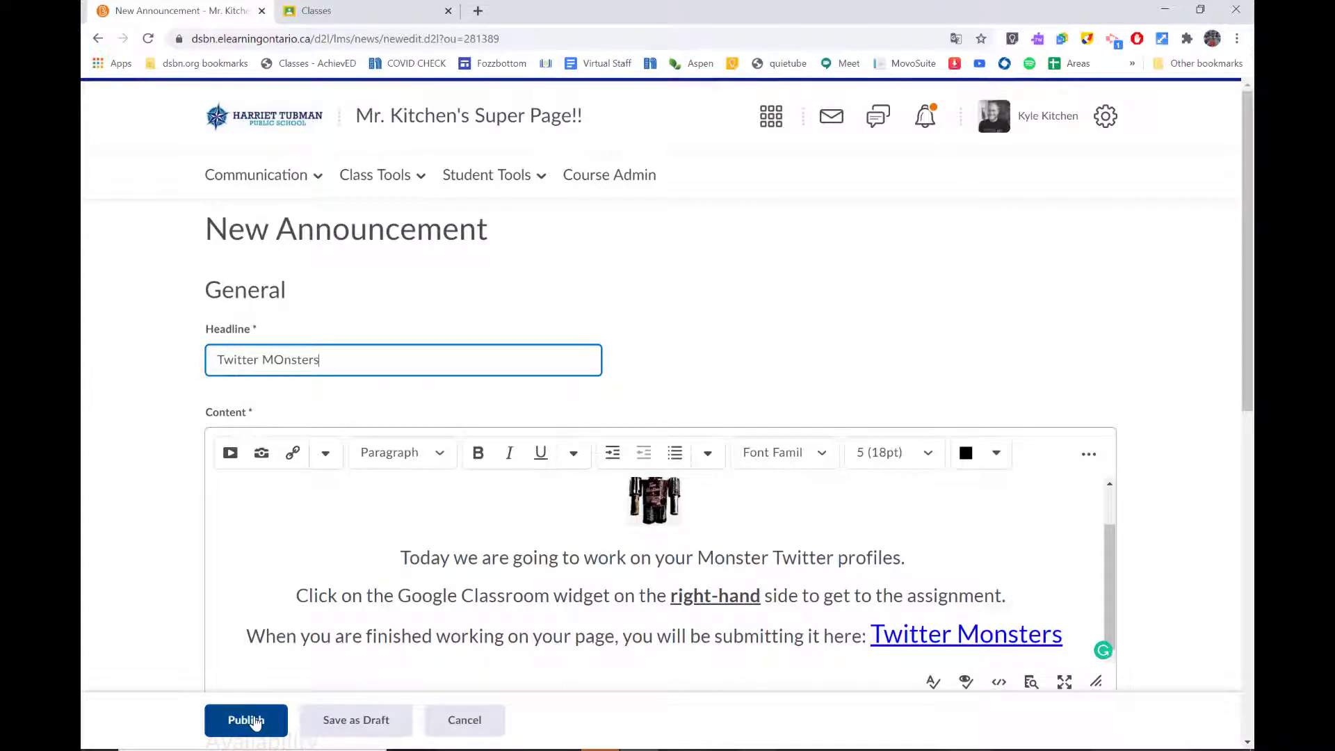
left_click(250, 721)
scroll(504, 341, "down", 2)
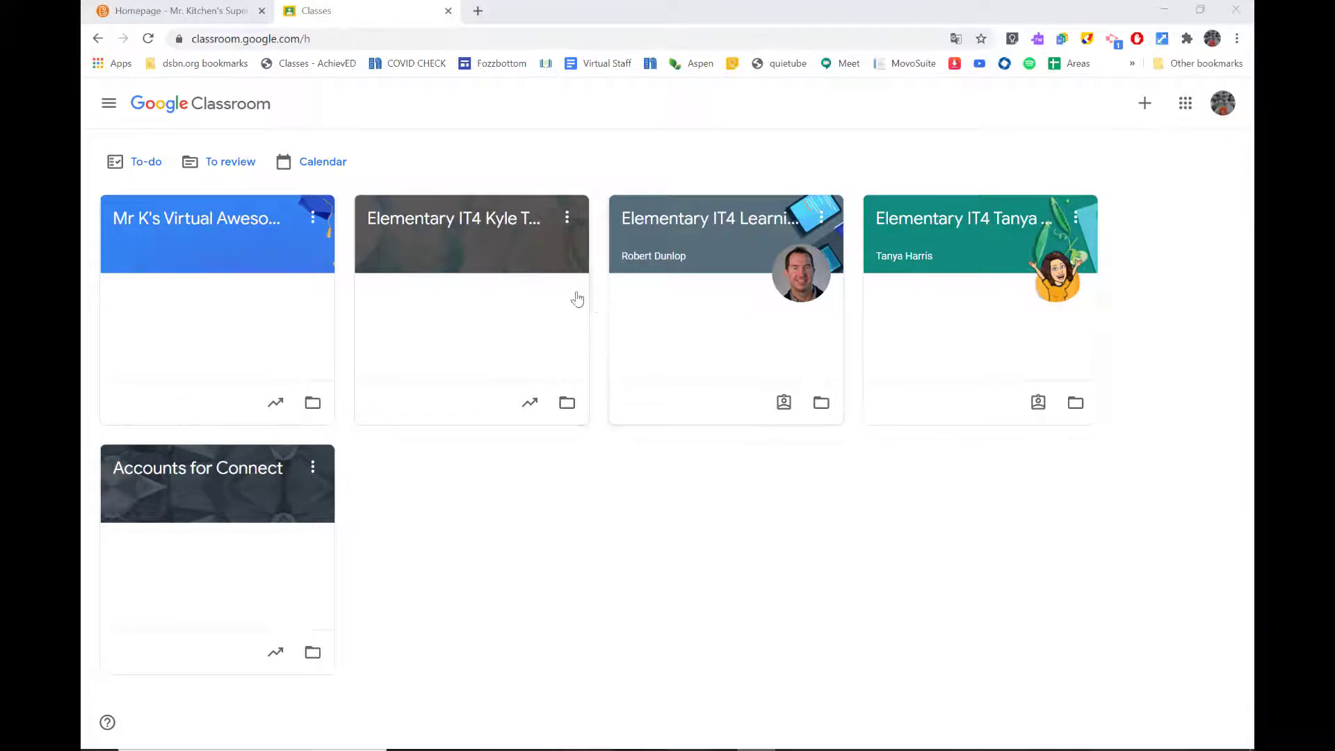
- Switch to Google Classroom and start a new assignment in the classwork of the second Elementary class, the IT4 teacher one
left_click(494, 224)
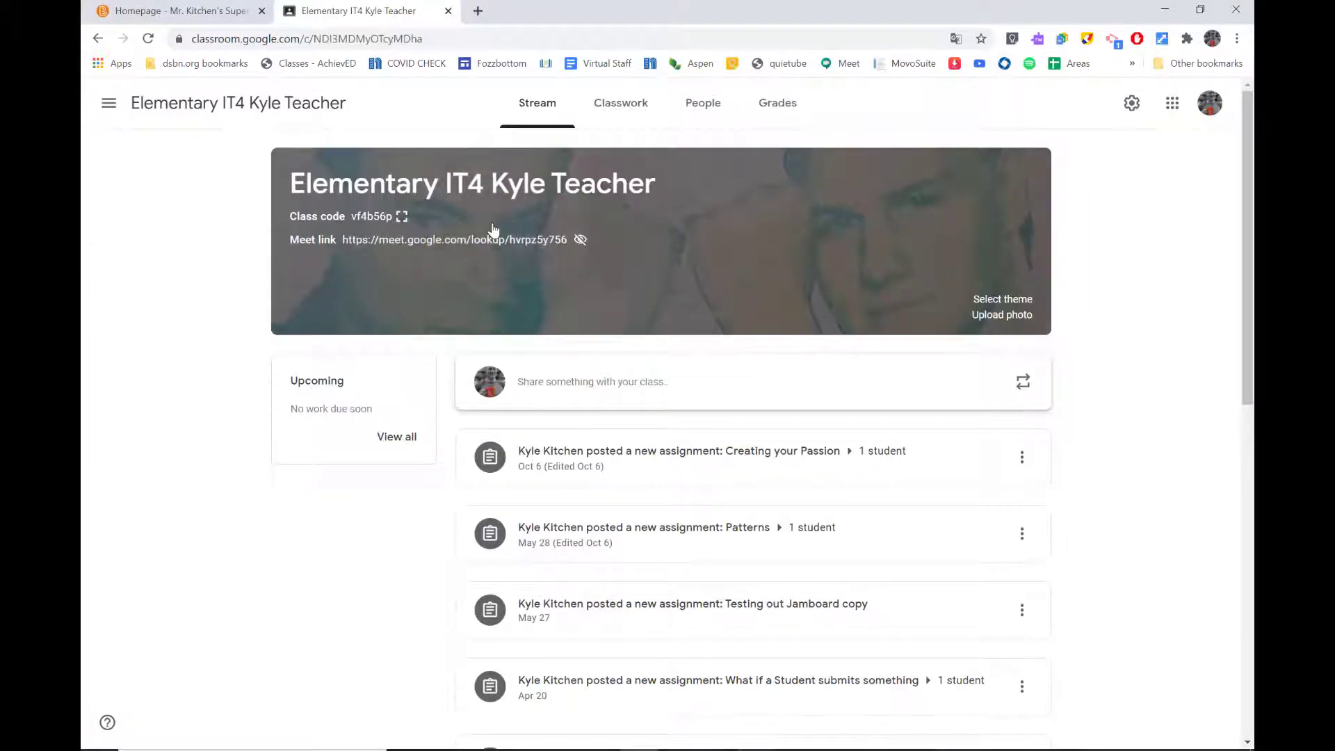
left_click(622, 103)
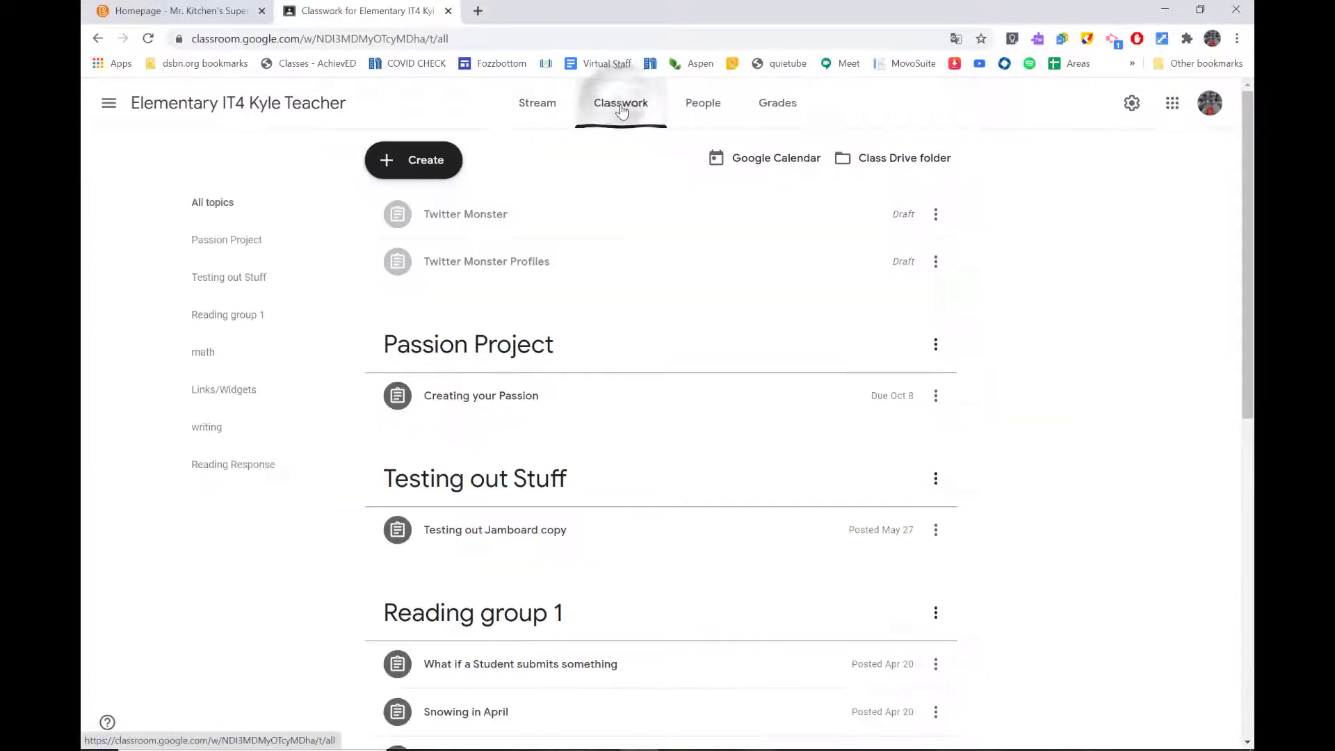
left_click(437, 160)
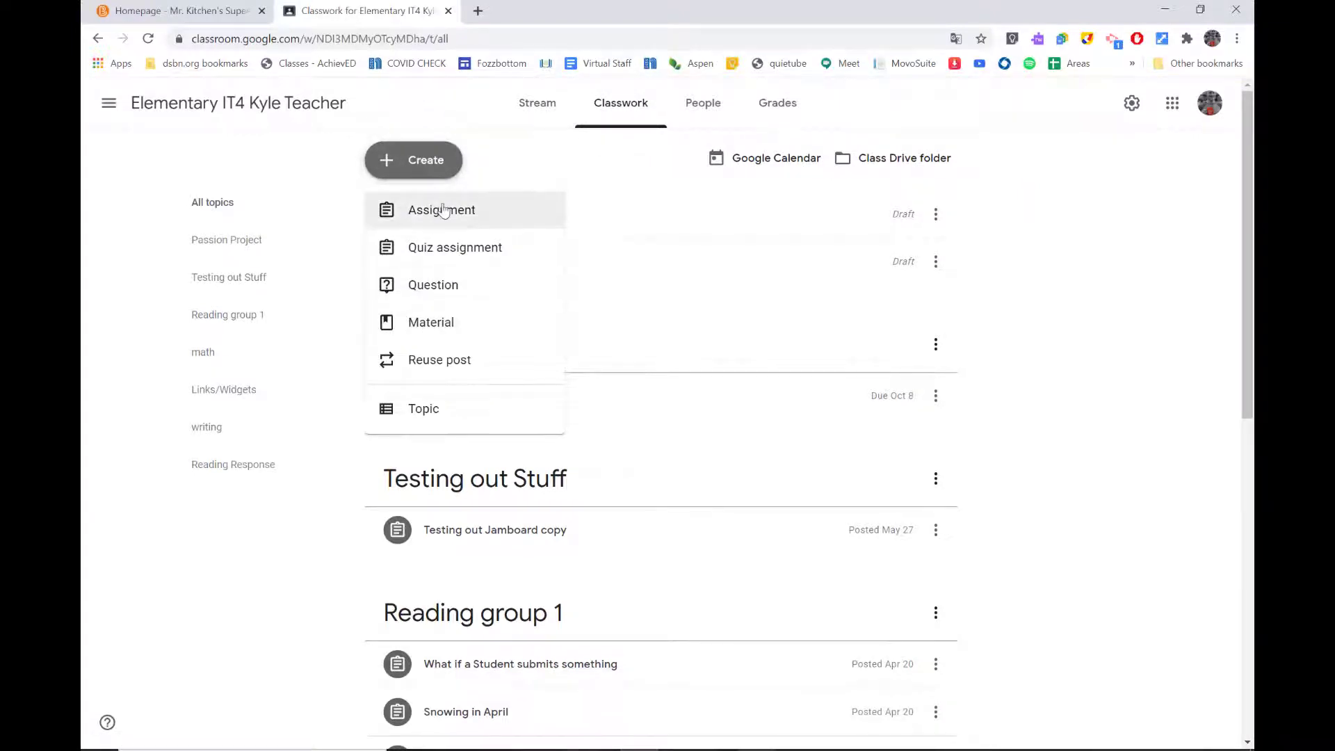
left_click(443, 209)
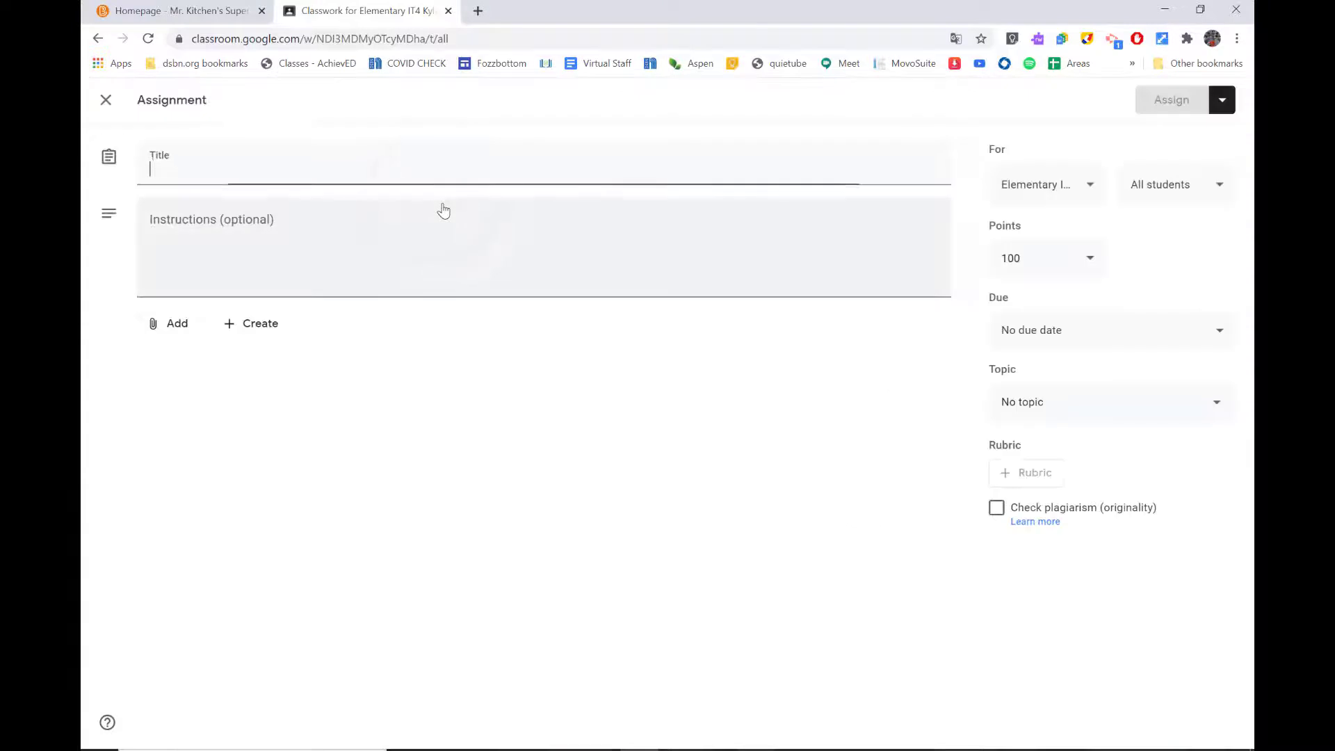
- Title the assignment "Monster Twitter profiles" and enter instructions for creating fake Twitter accounts on Google Draw, with key reminders and a note about commenting help
left_click(333, 178)
type("Monster Twitter profiles")
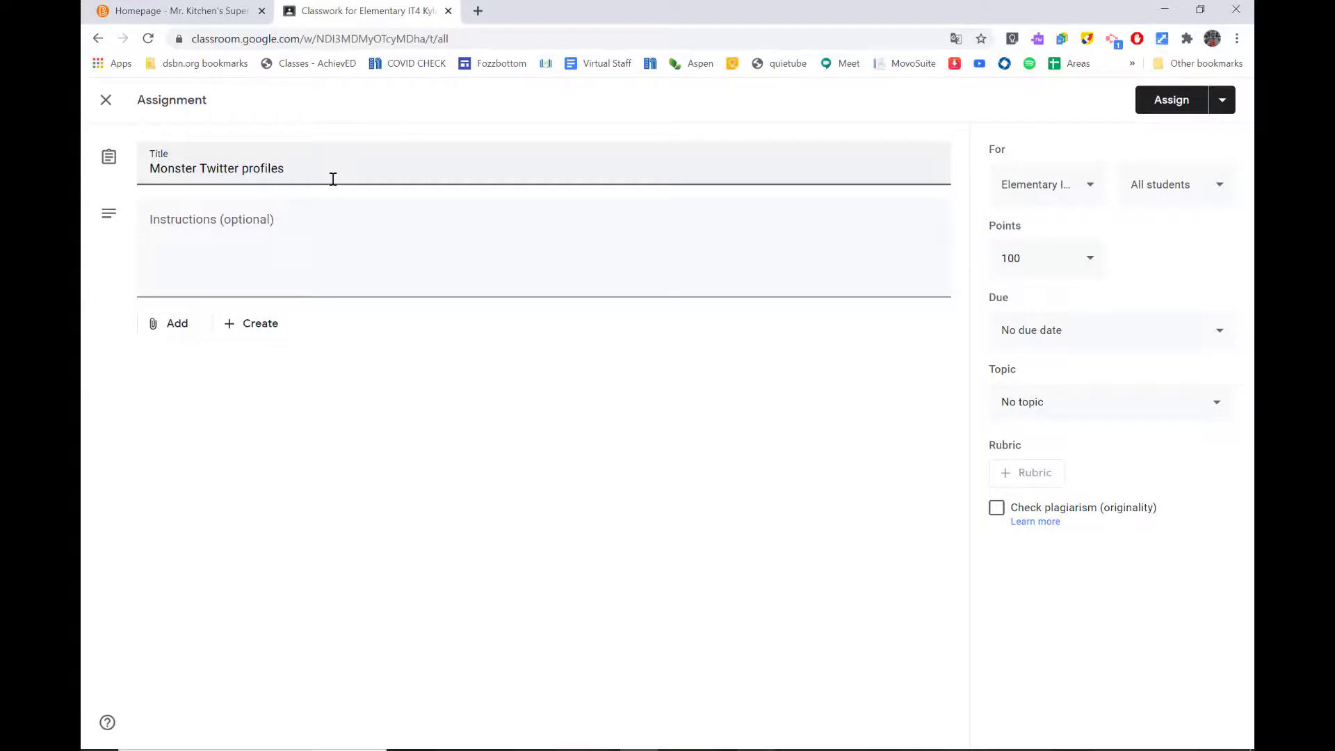
left_click(258, 236)
type("We are going to finish off our Monster profiles by creating fake twitter accounts for them on Google Draw. I've created a template for you where you can just add Your Monster's profile short bio and friends. Key things to remember: * resize pictures so they fit in the box * Use the Order tool to layer your pictures * You can share your monster picture with friends if you want profile pics or you can find them on the internet.  I will be commenting and offering help through the comments section in Google Classroom and directly on your doc.")
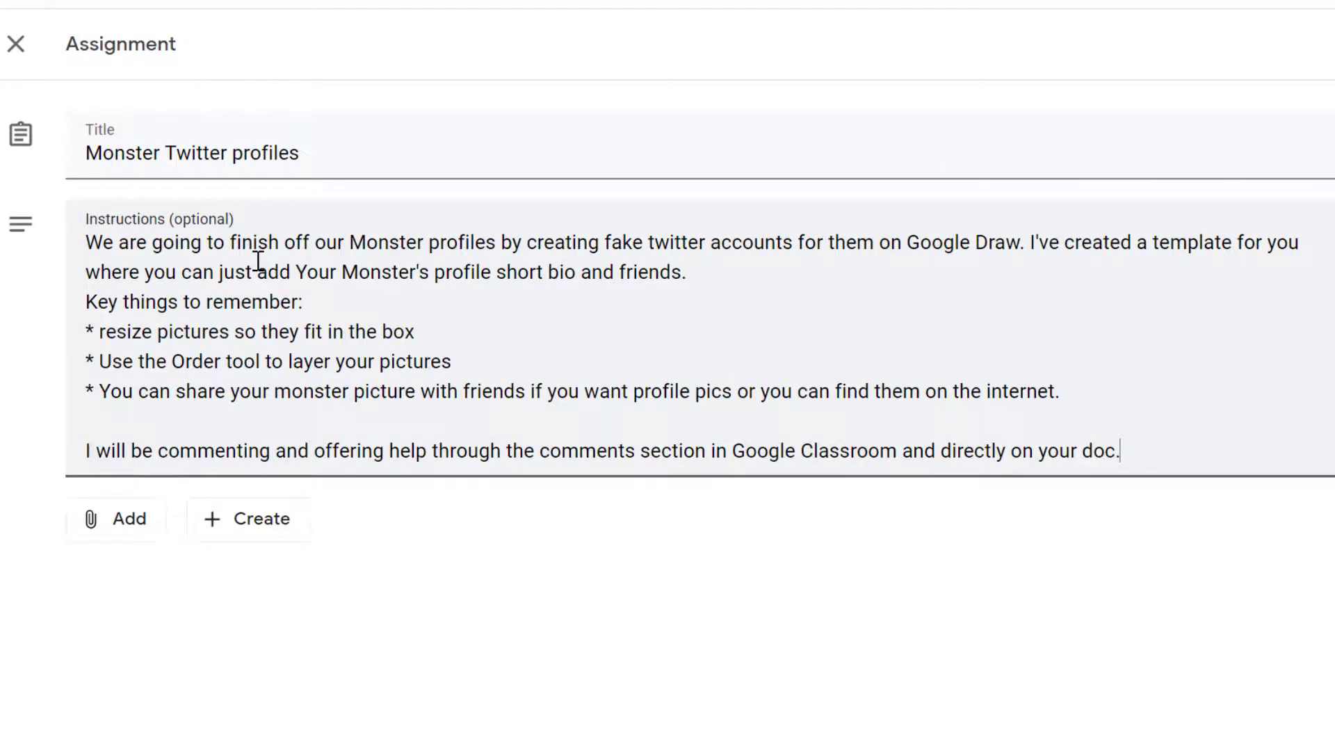
double_click(142, 449)
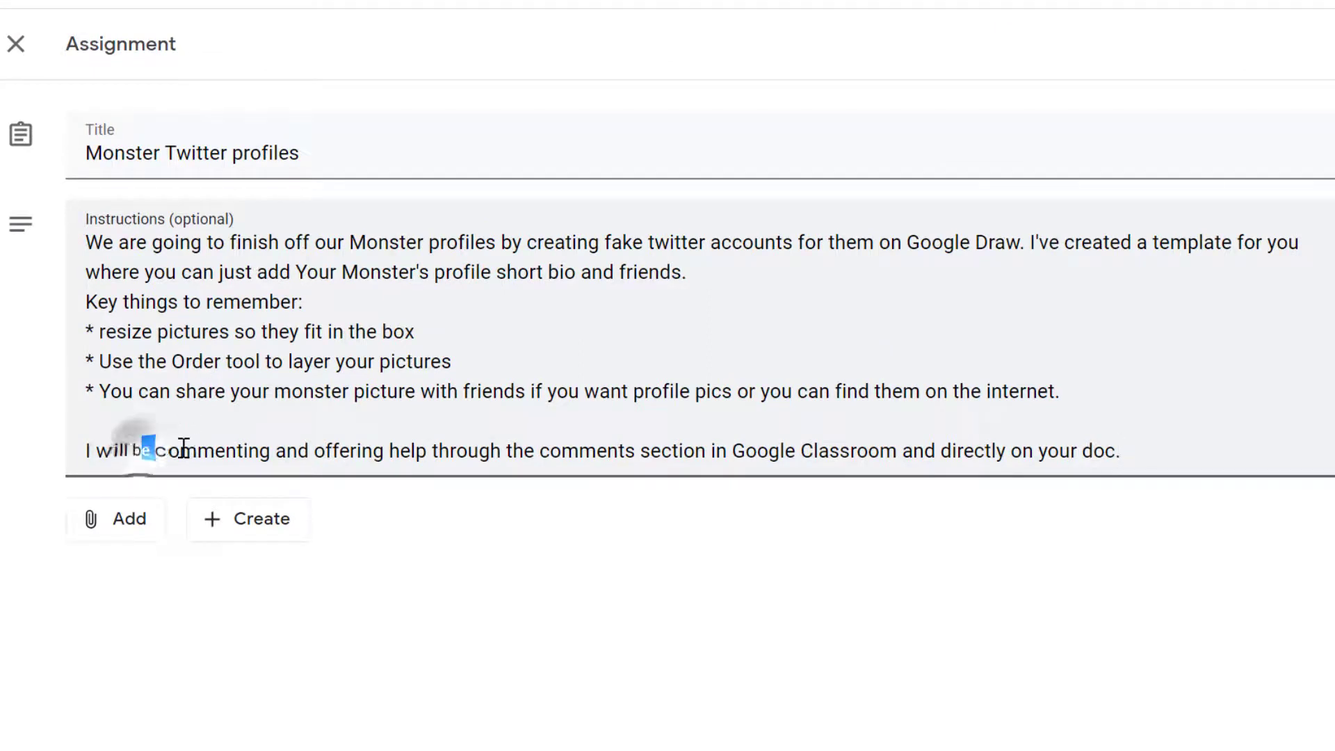
left_click_drag(184, 448, 1195, 462)
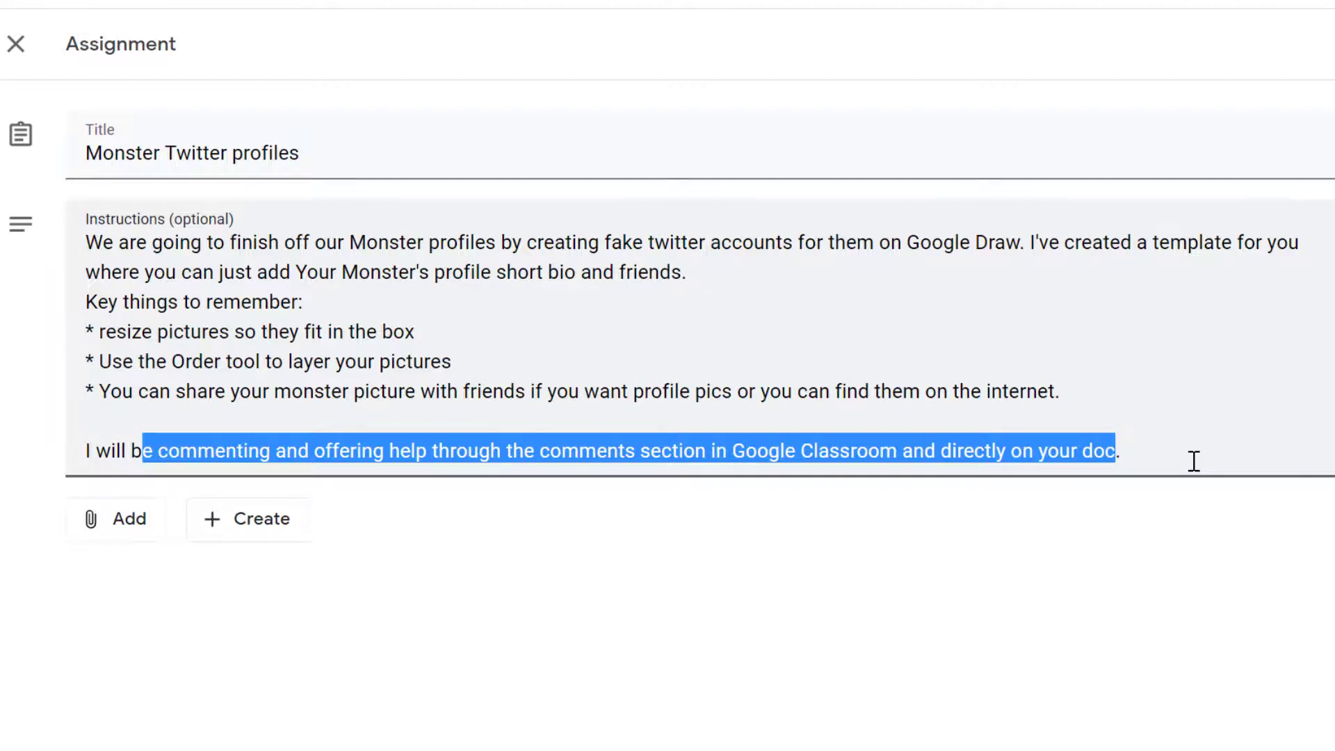
left_click(1148, 551)
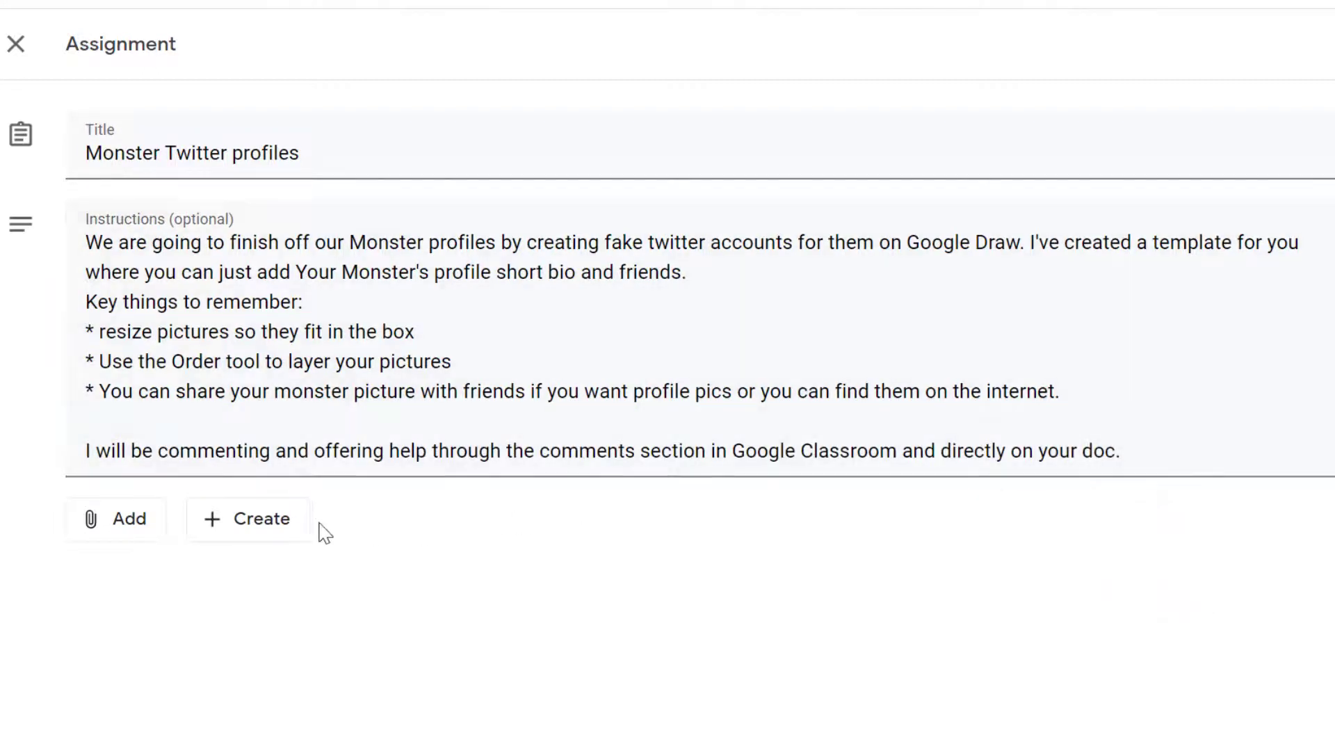
left_click(269, 531)
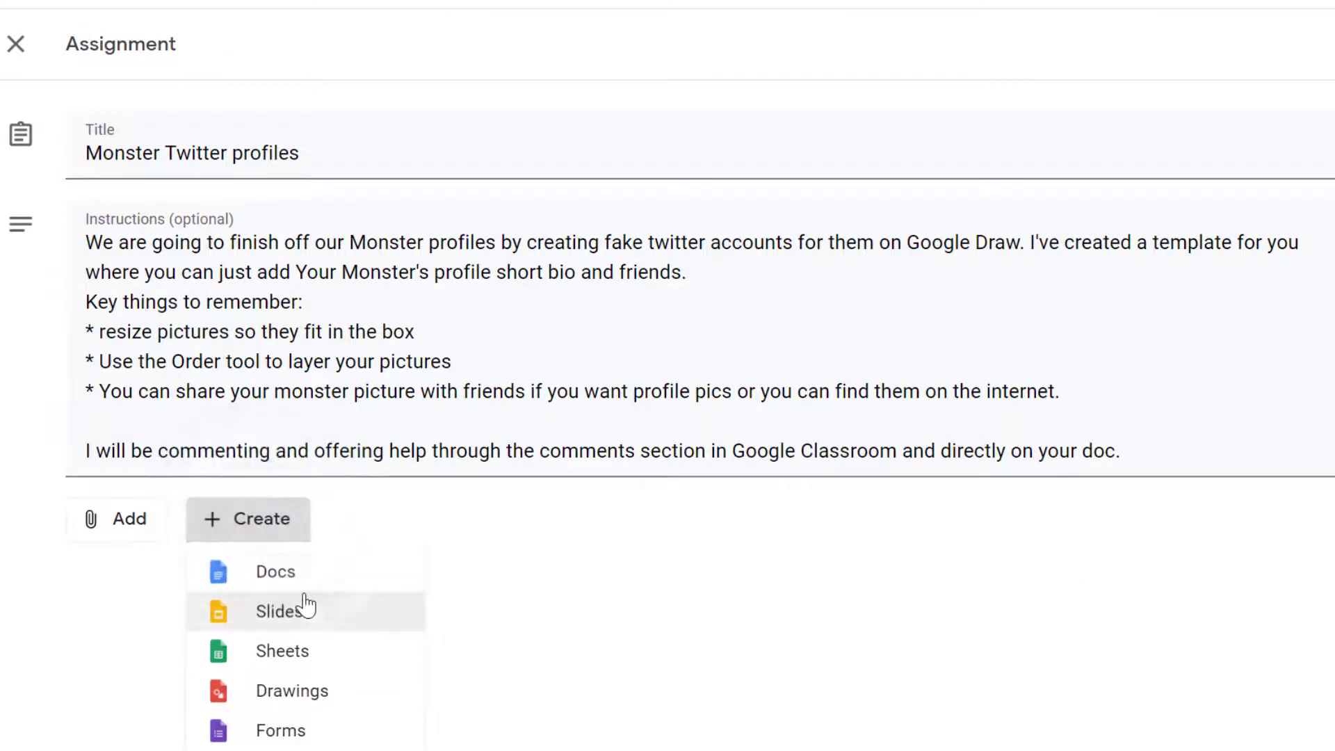
left_click(529, 517)
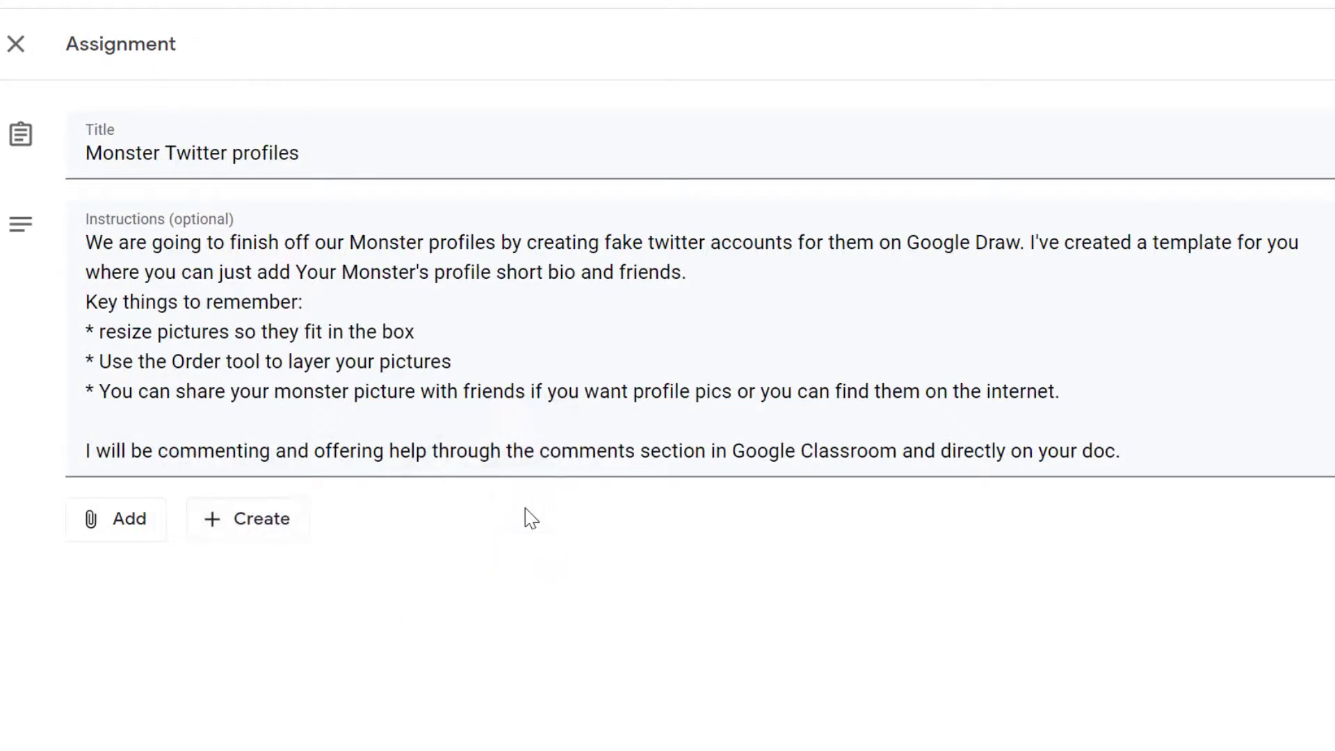
- Attach the Twitter Monster drawing from Google Drive and set it to make a copy for each student
left_click(134, 542)
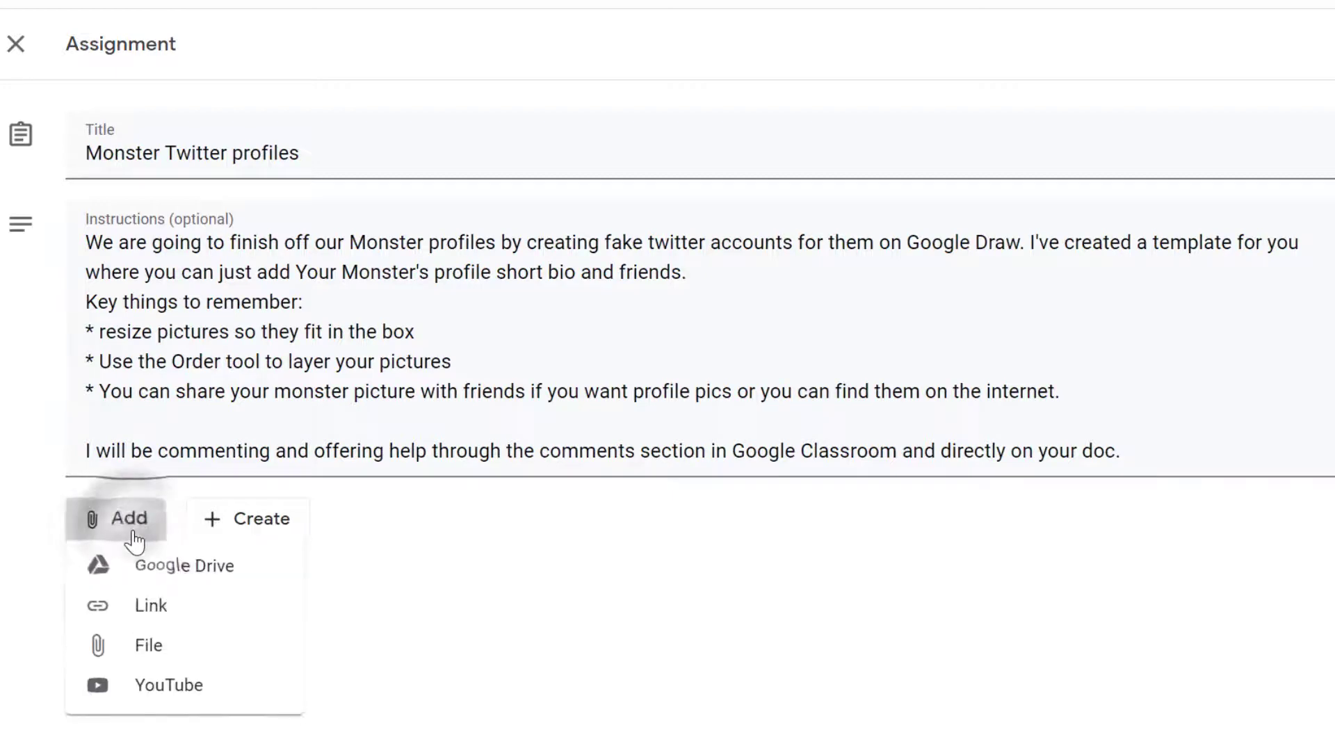
left_click(208, 575)
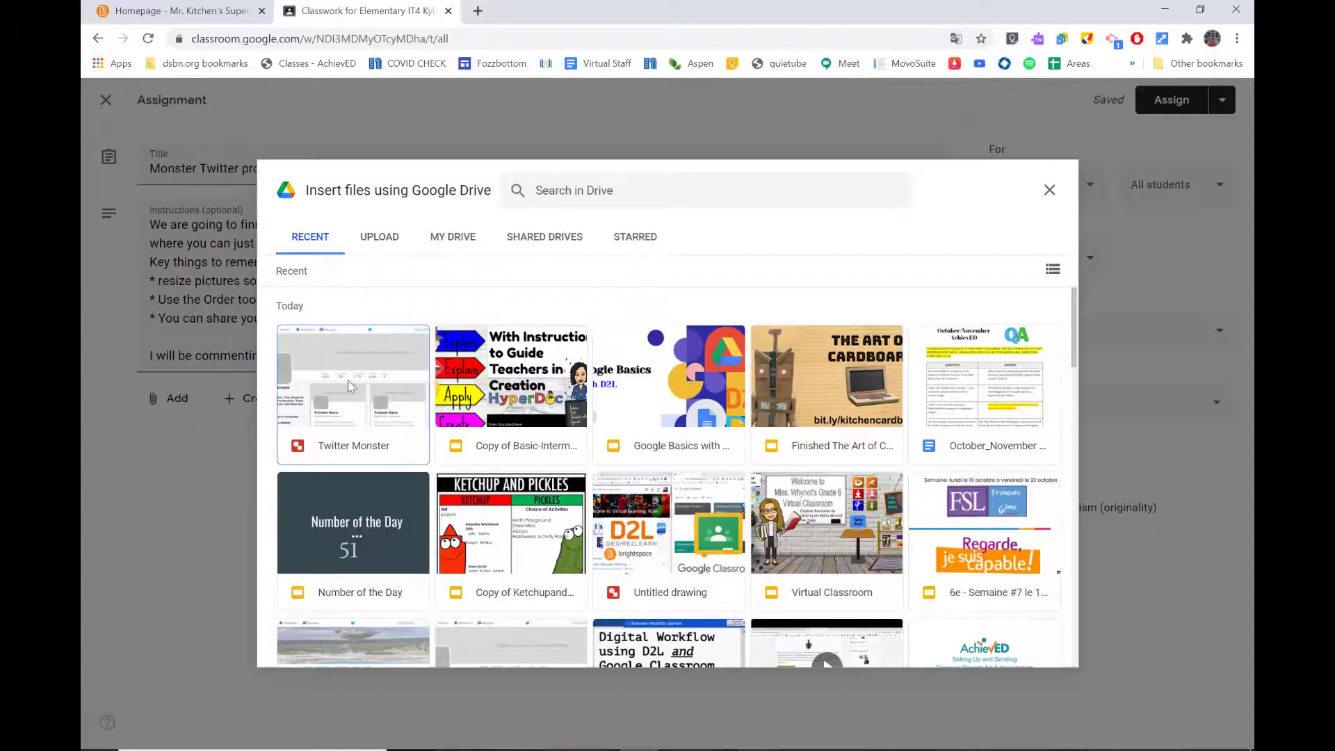
left_click(341, 390)
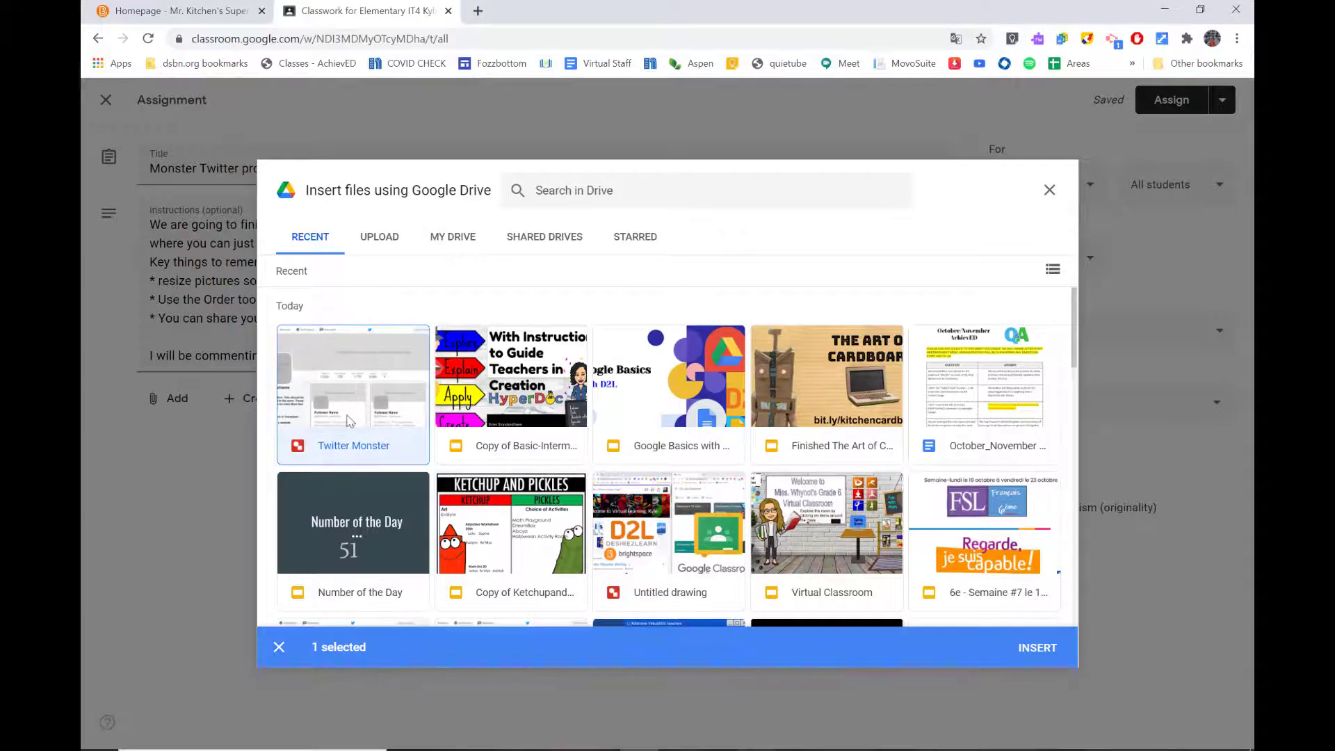
left_click(1038, 649)
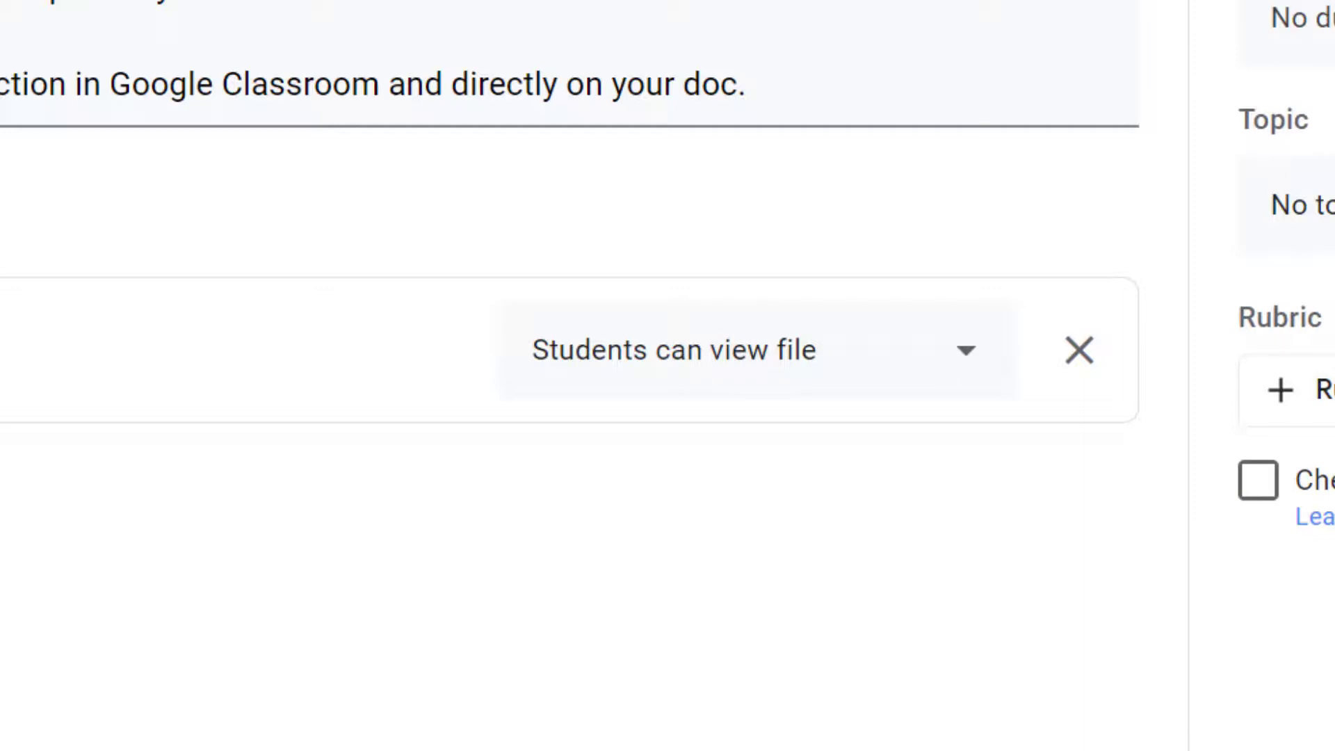
left_click(967, 351)
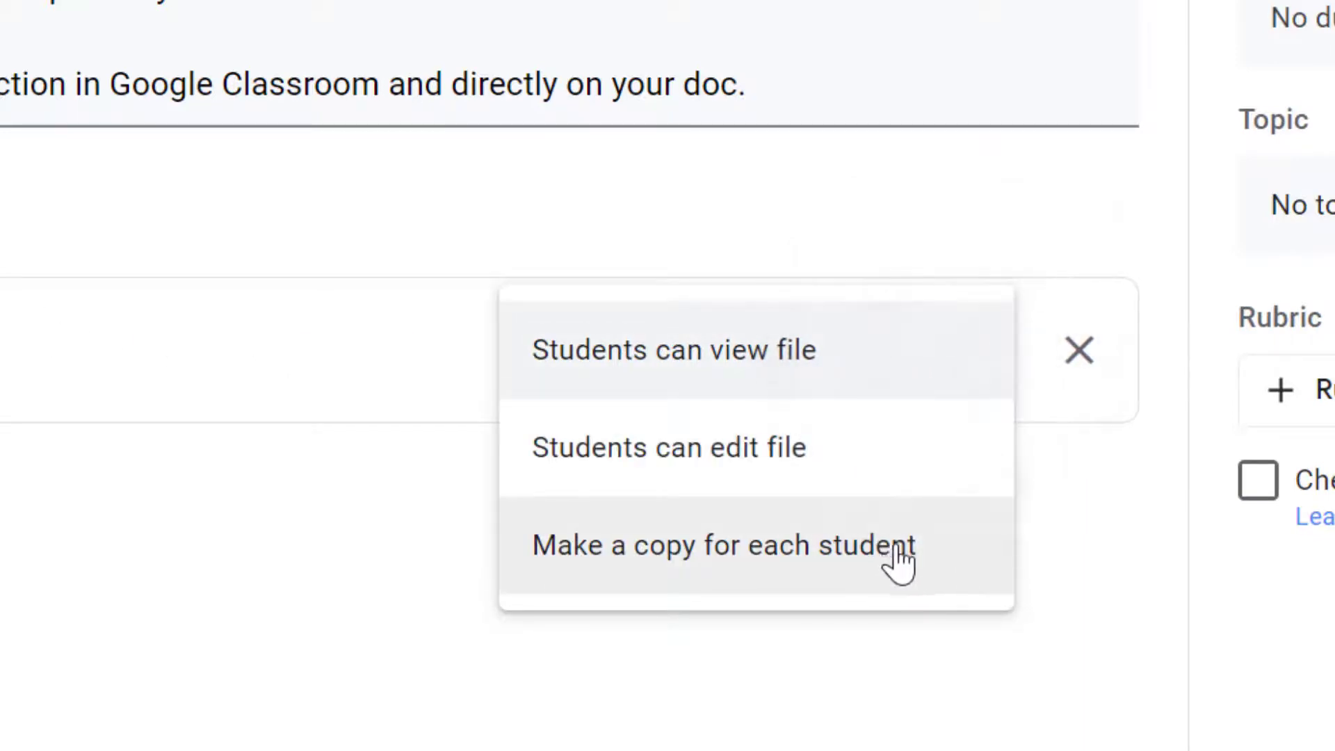
left_click(877, 550)
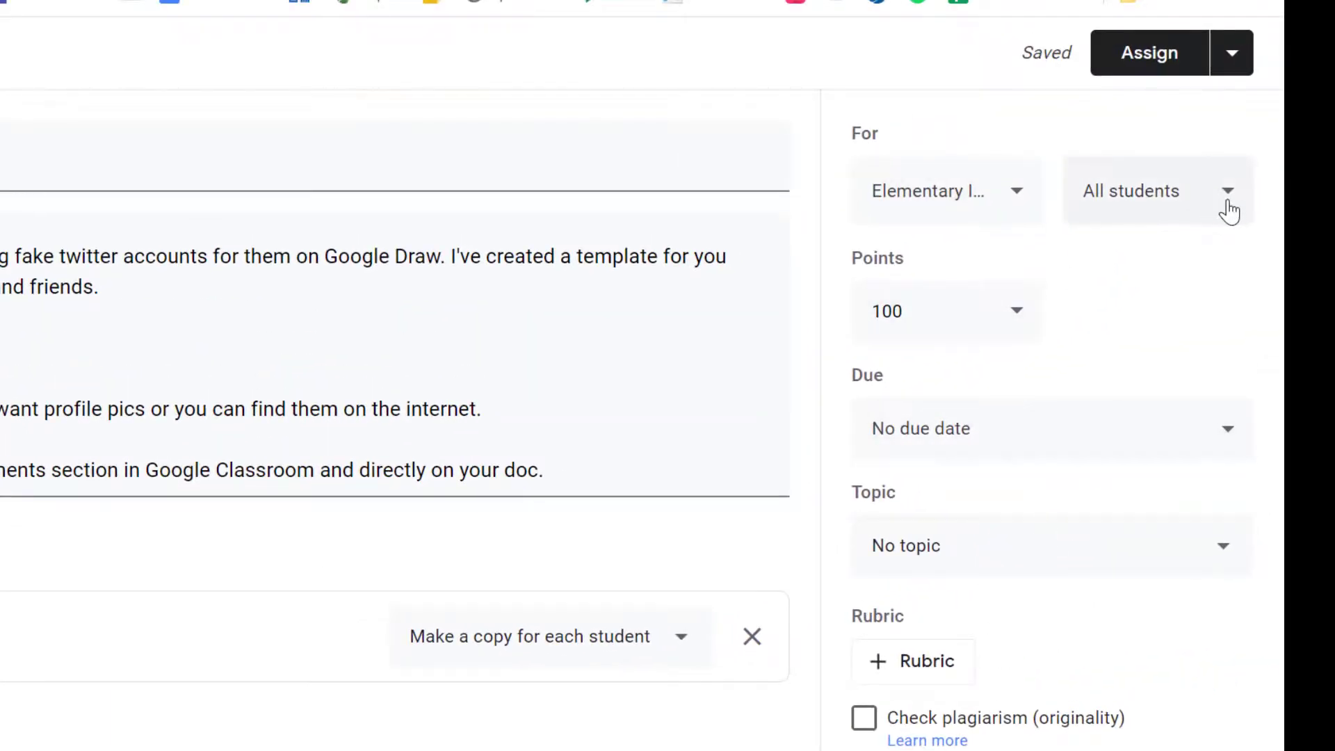
- Restrict the assignment to two recipients instead of all students: the teacher's own student account and the Tsc test student account
left_click(1230, 209)
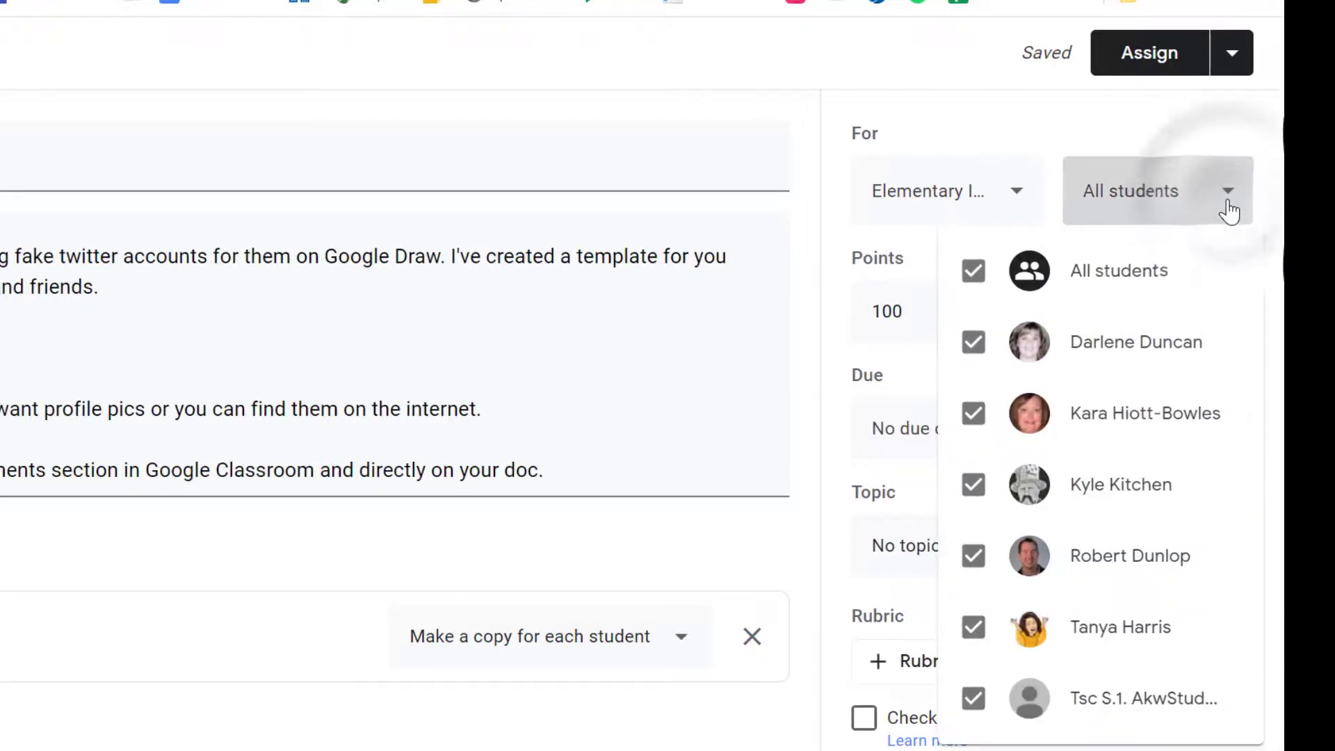
left_click(974, 272)
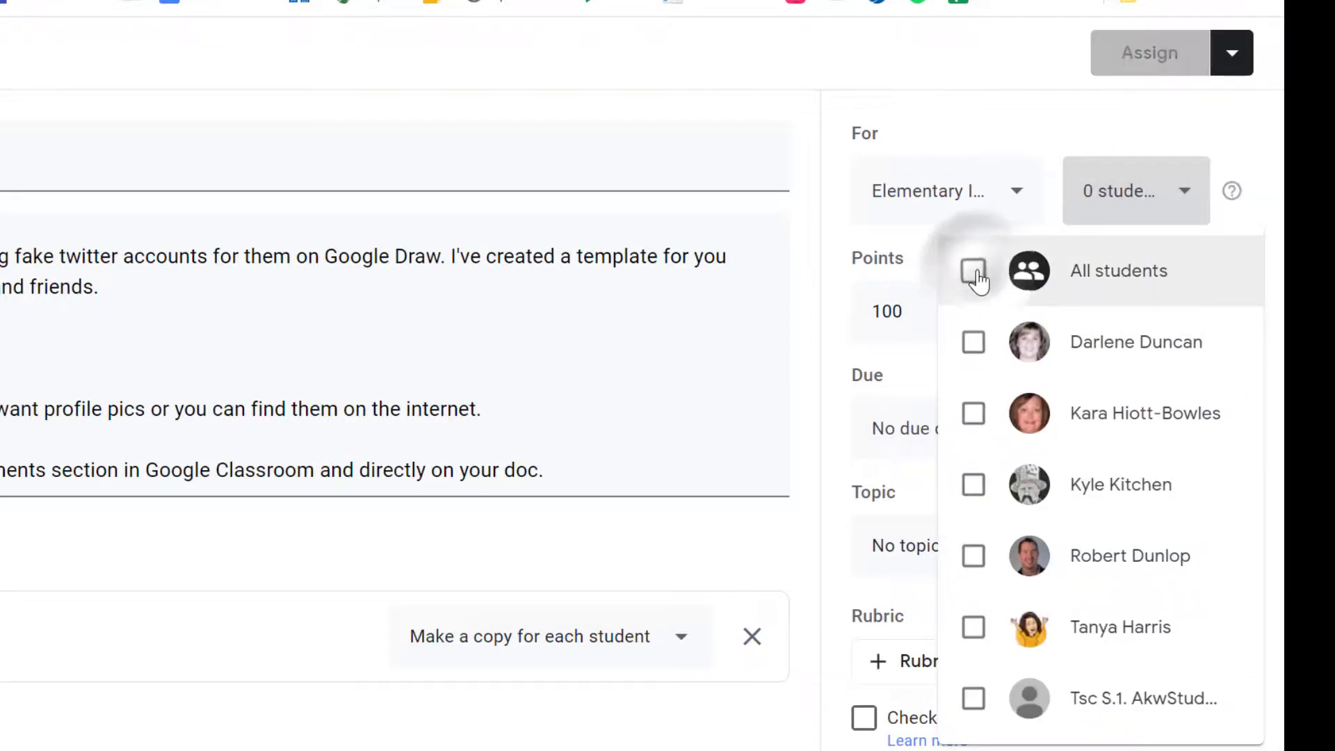
left_click(975, 701)
left_click(982, 494)
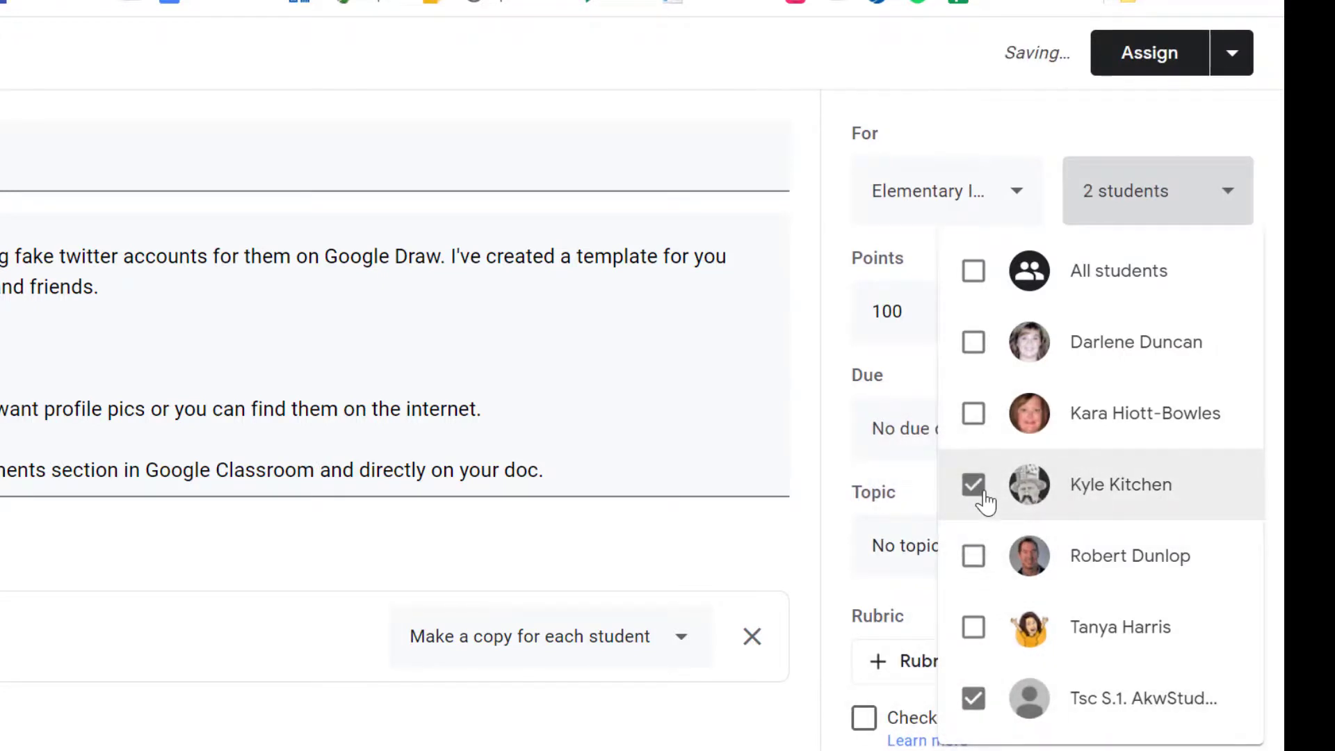
left_click(897, 747)
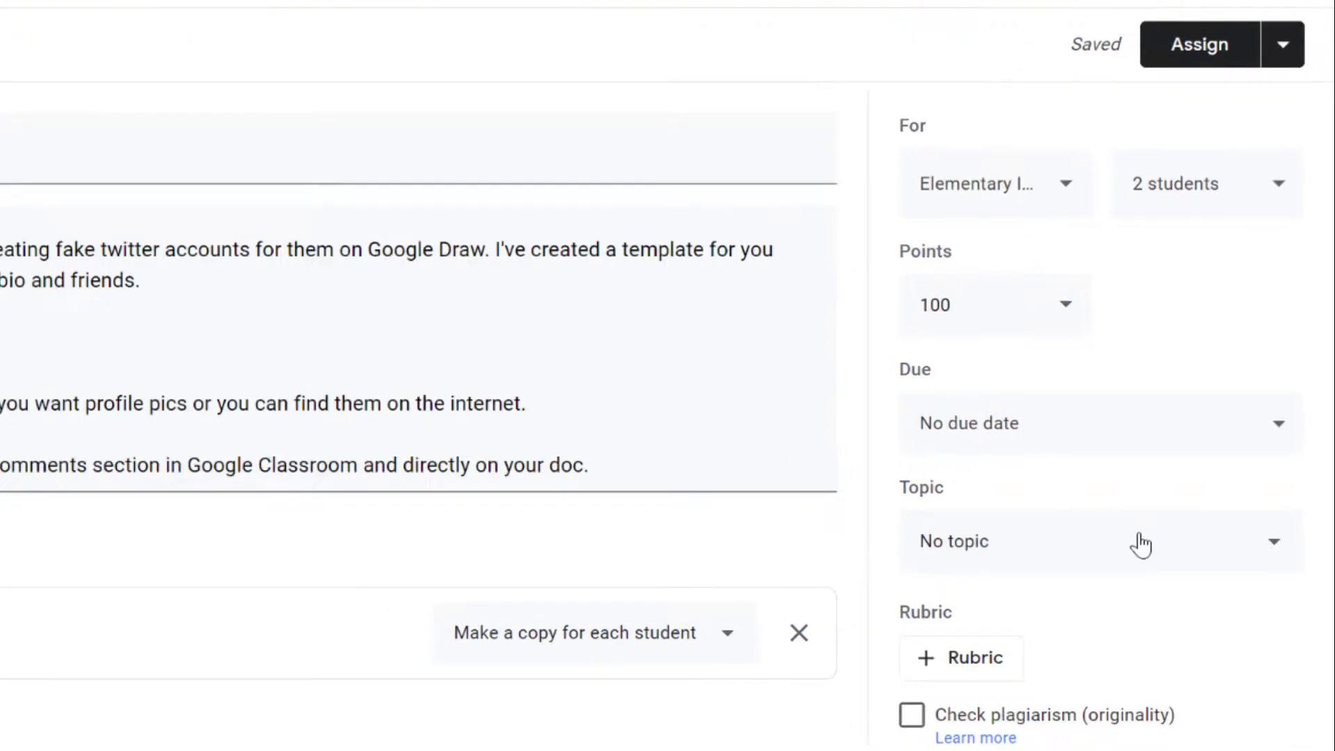
- Create a topic named "October 26-30" for the assignment
left_click(1141, 544)
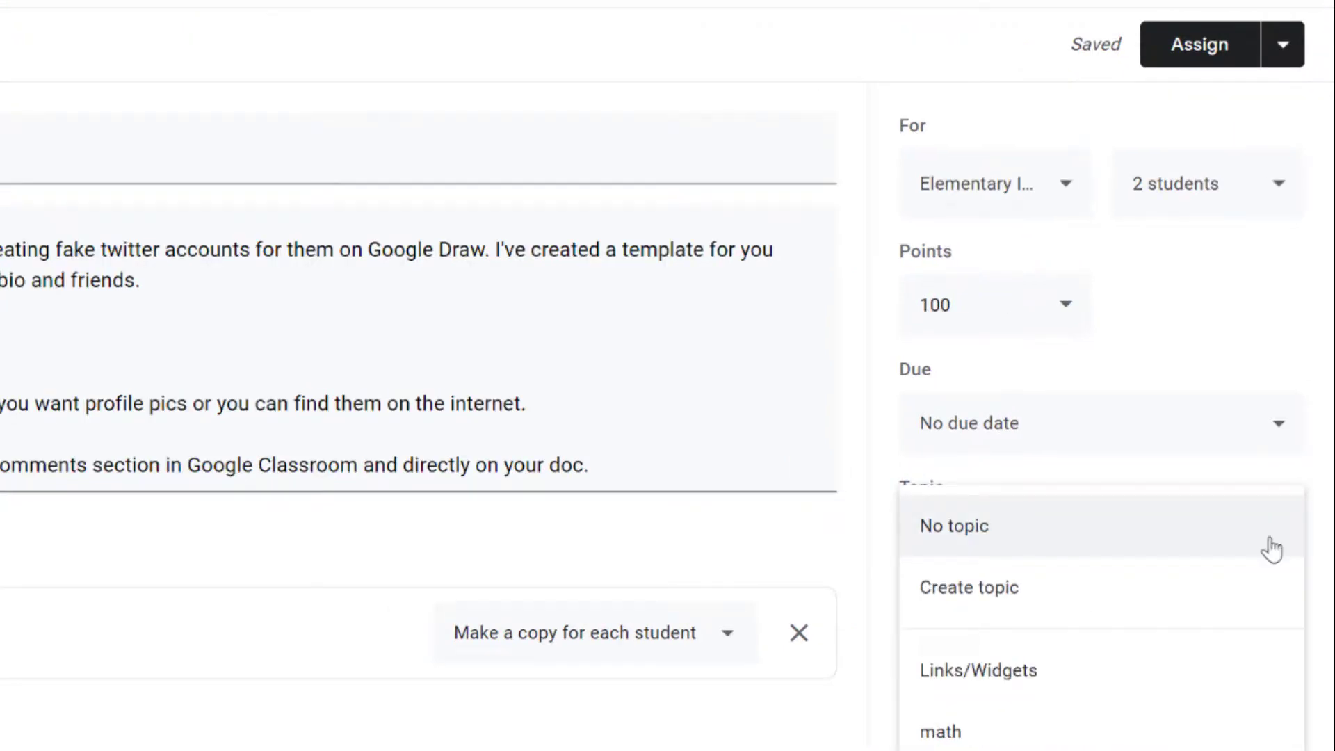
left_click(983, 589)
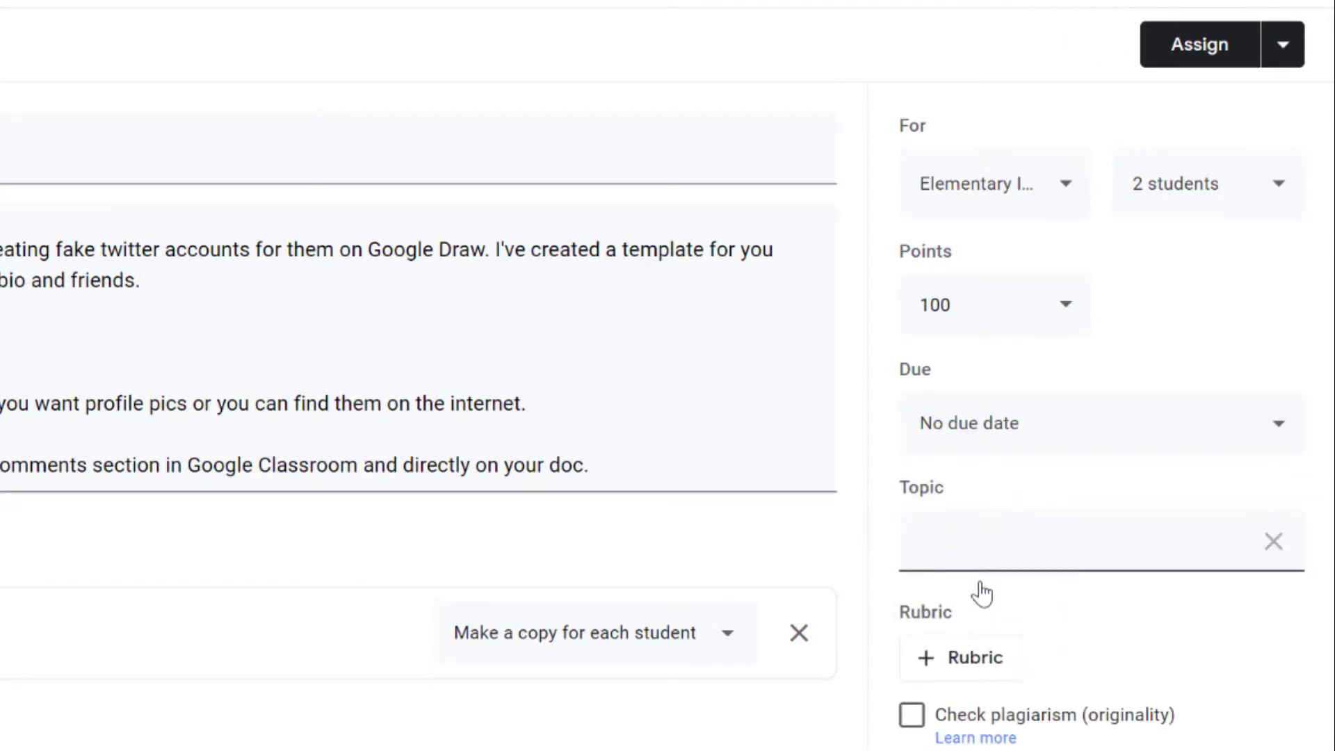
type("October 26-30")
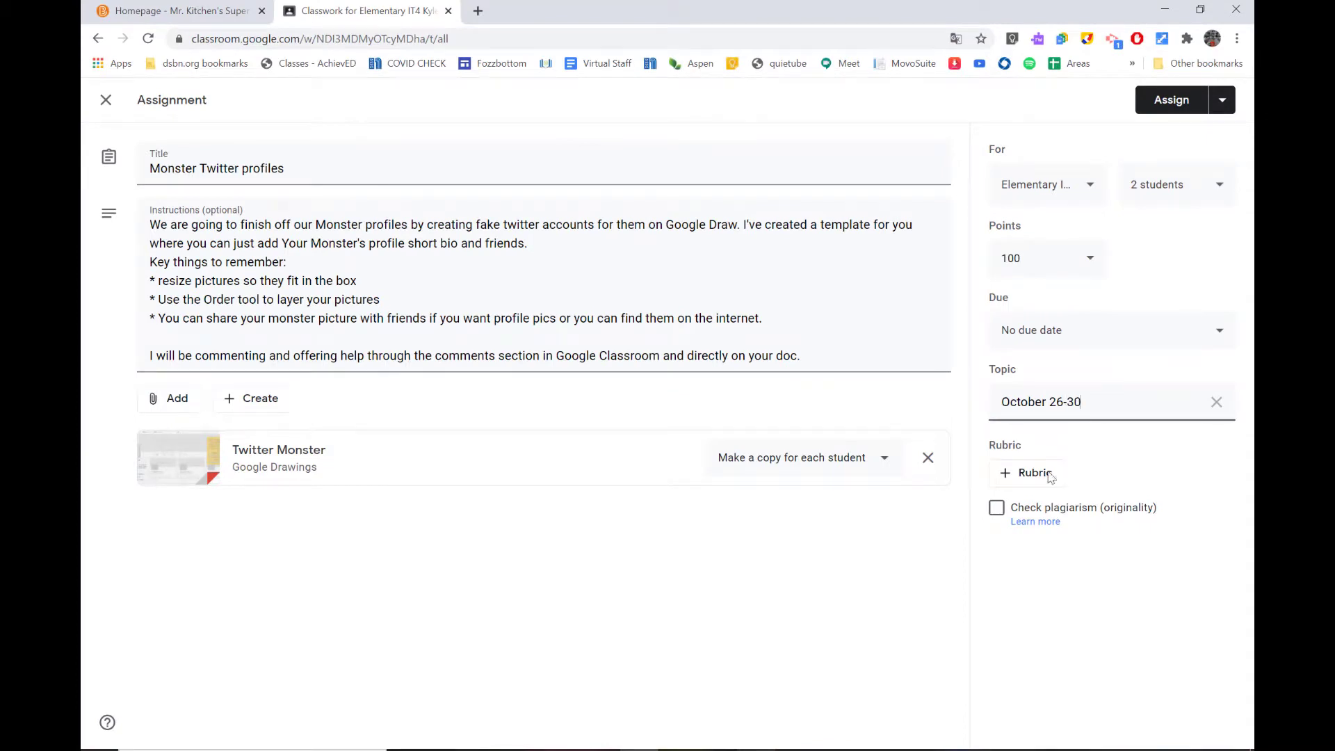
left_click(1107, 598)
- Assign the Monster Twitter profiles assignment and open the class stream to check its post
left_click(1173, 101)
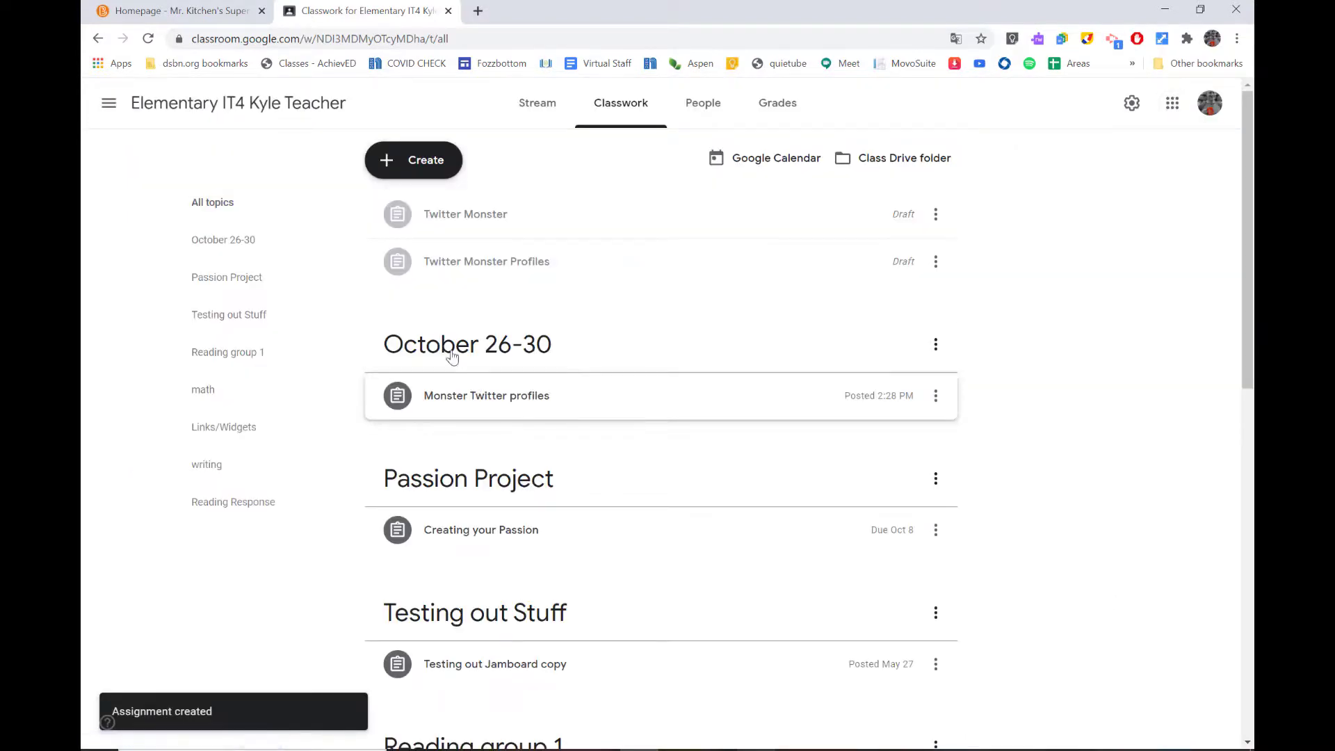
left_click(526, 108)
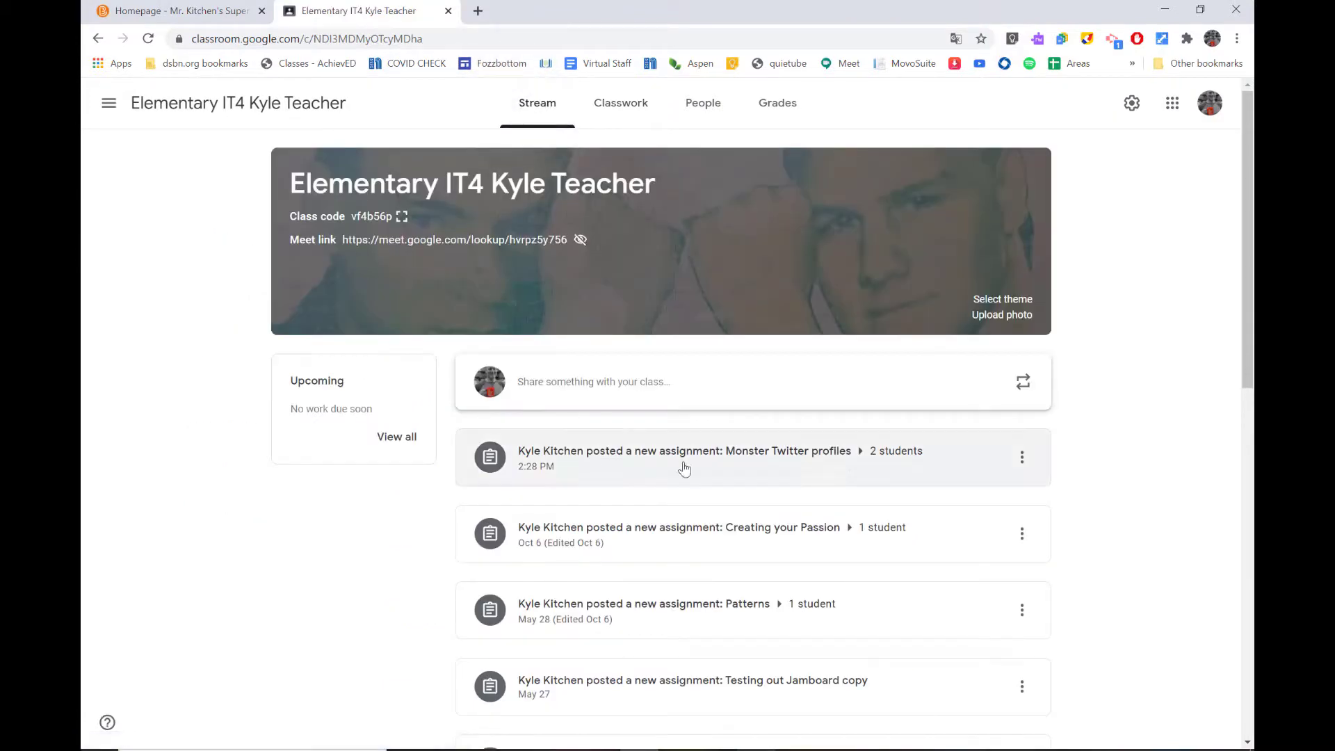